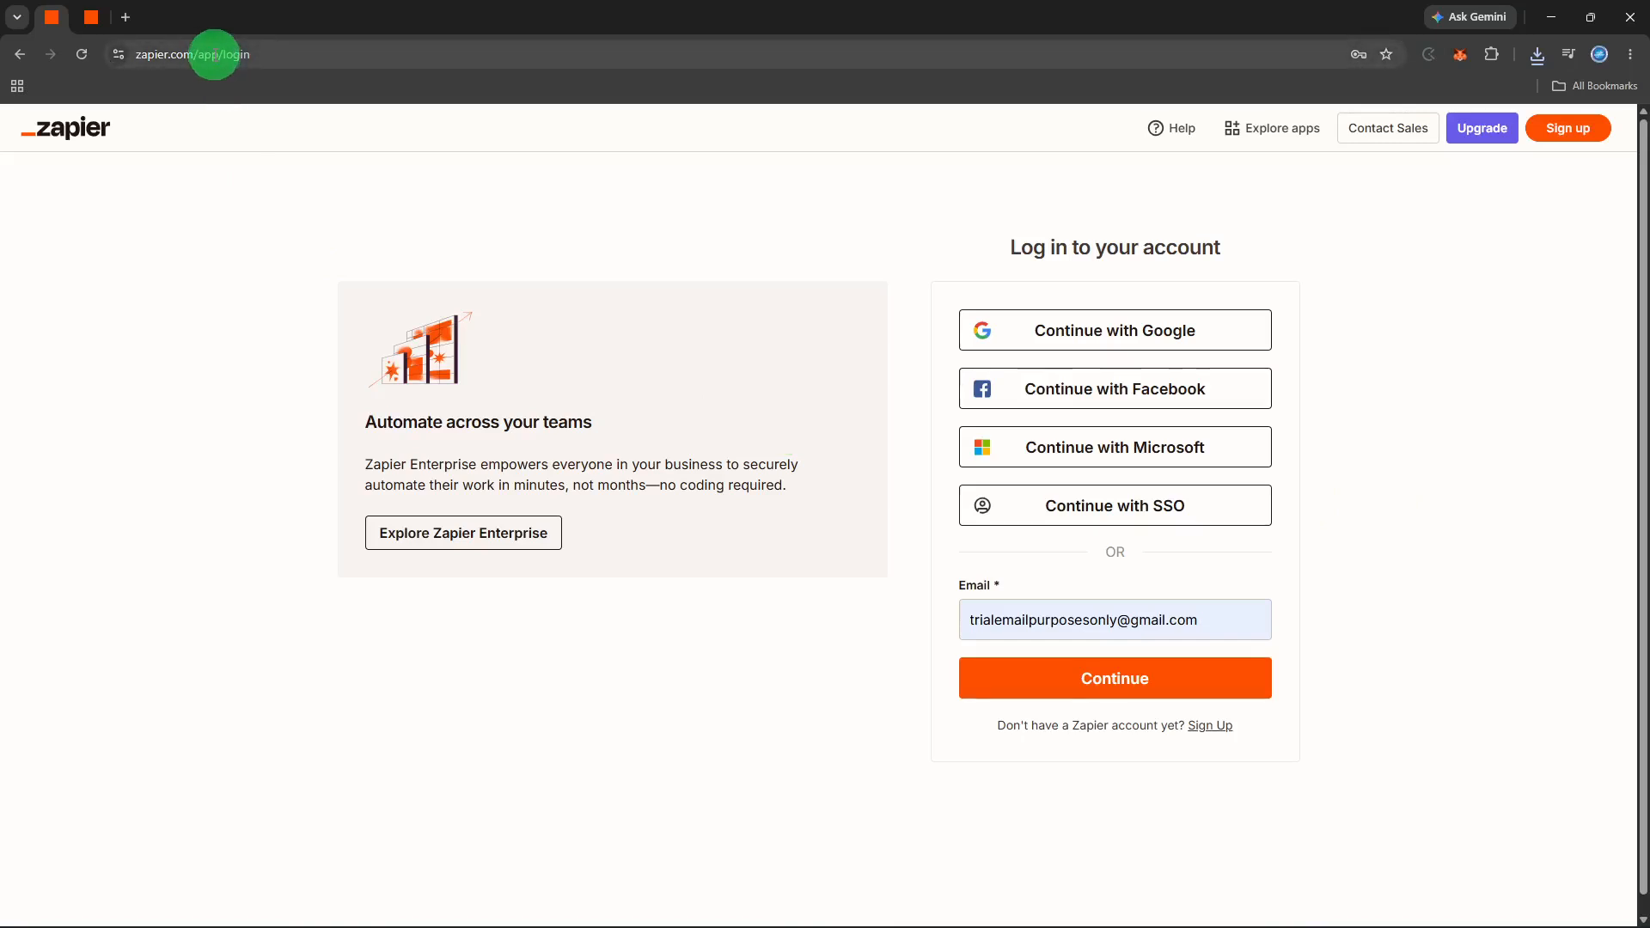
Step: Log in with the prefilled account email and create a new Zap workflow
{"action": "left_click", "coordinate": [1021, 676]}
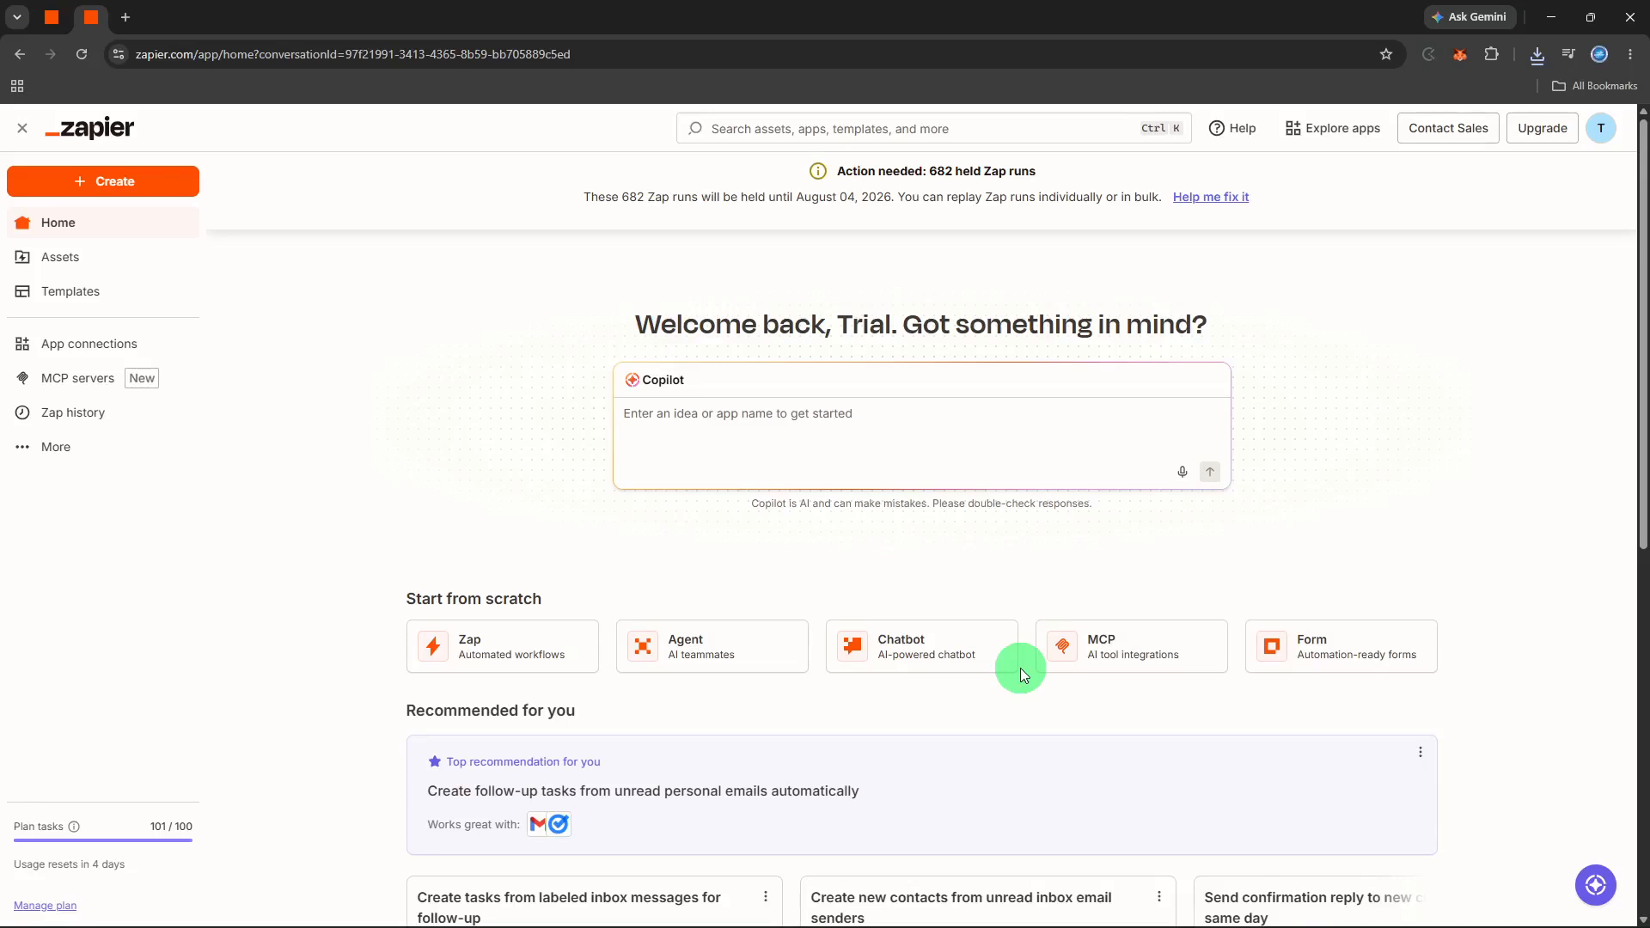
{"action": "left_click", "coordinate": [169, 196]}
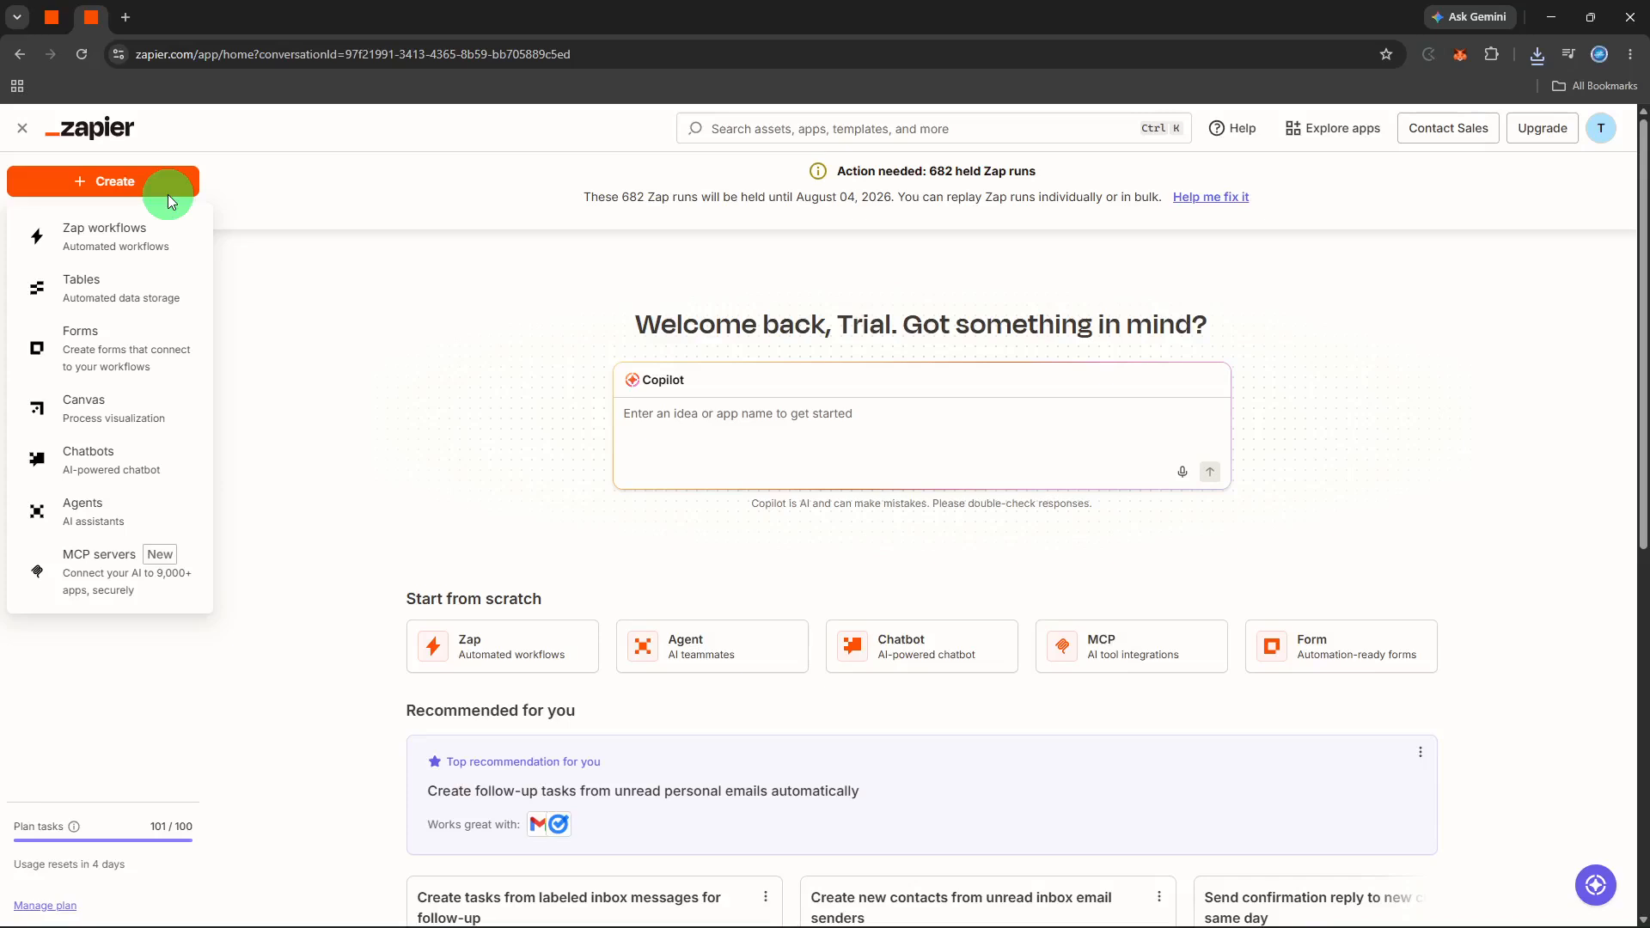
{"action": "left_click", "coordinate": [158, 226]}
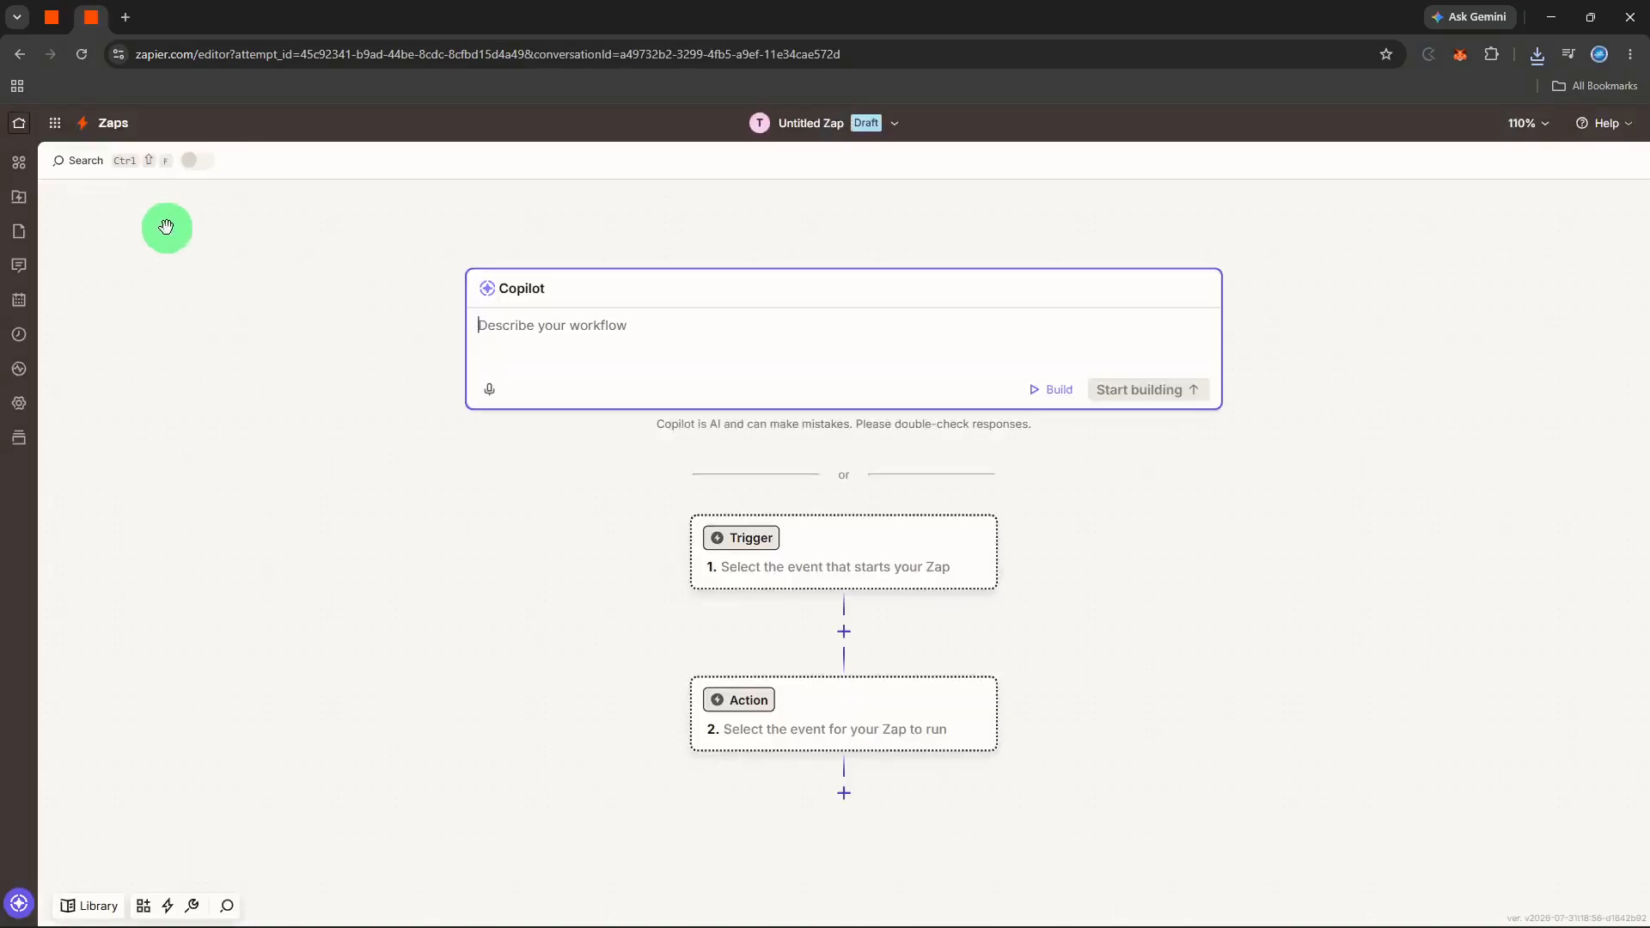
Step: Rename the untitled Zap as calendly
{"action": "left_click", "coordinate": [782, 121]}
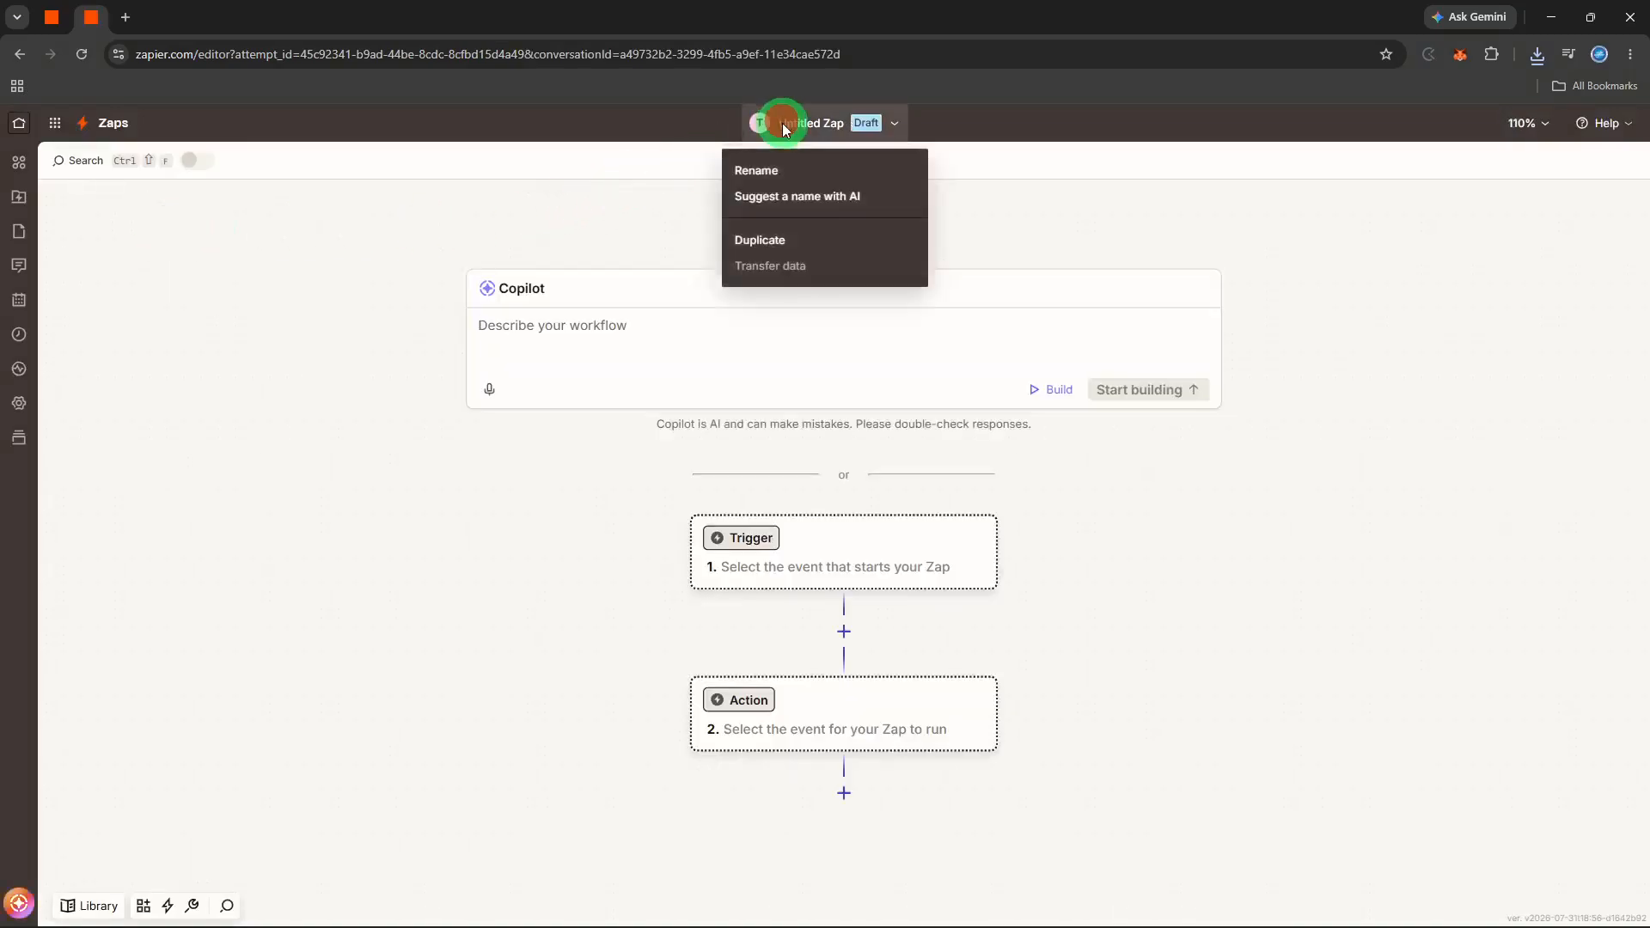
{"action": "left_click", "coordinate": [778, 171]}
{"action": "type", "text": "c"}
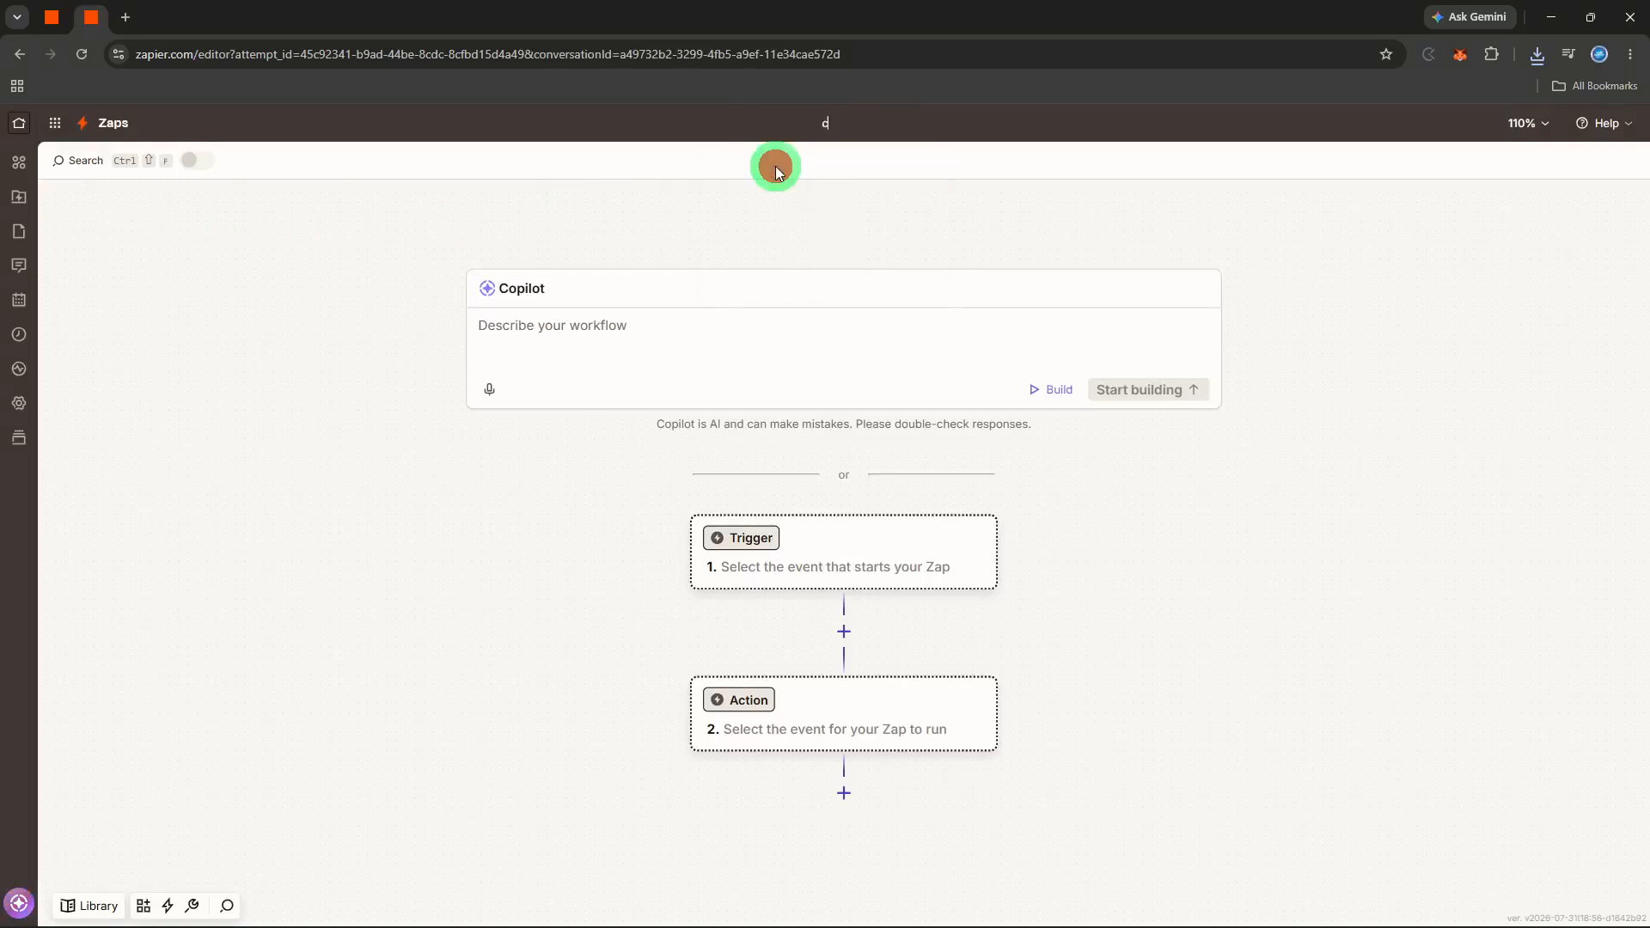
{"action": "type", "text": "alendly"}
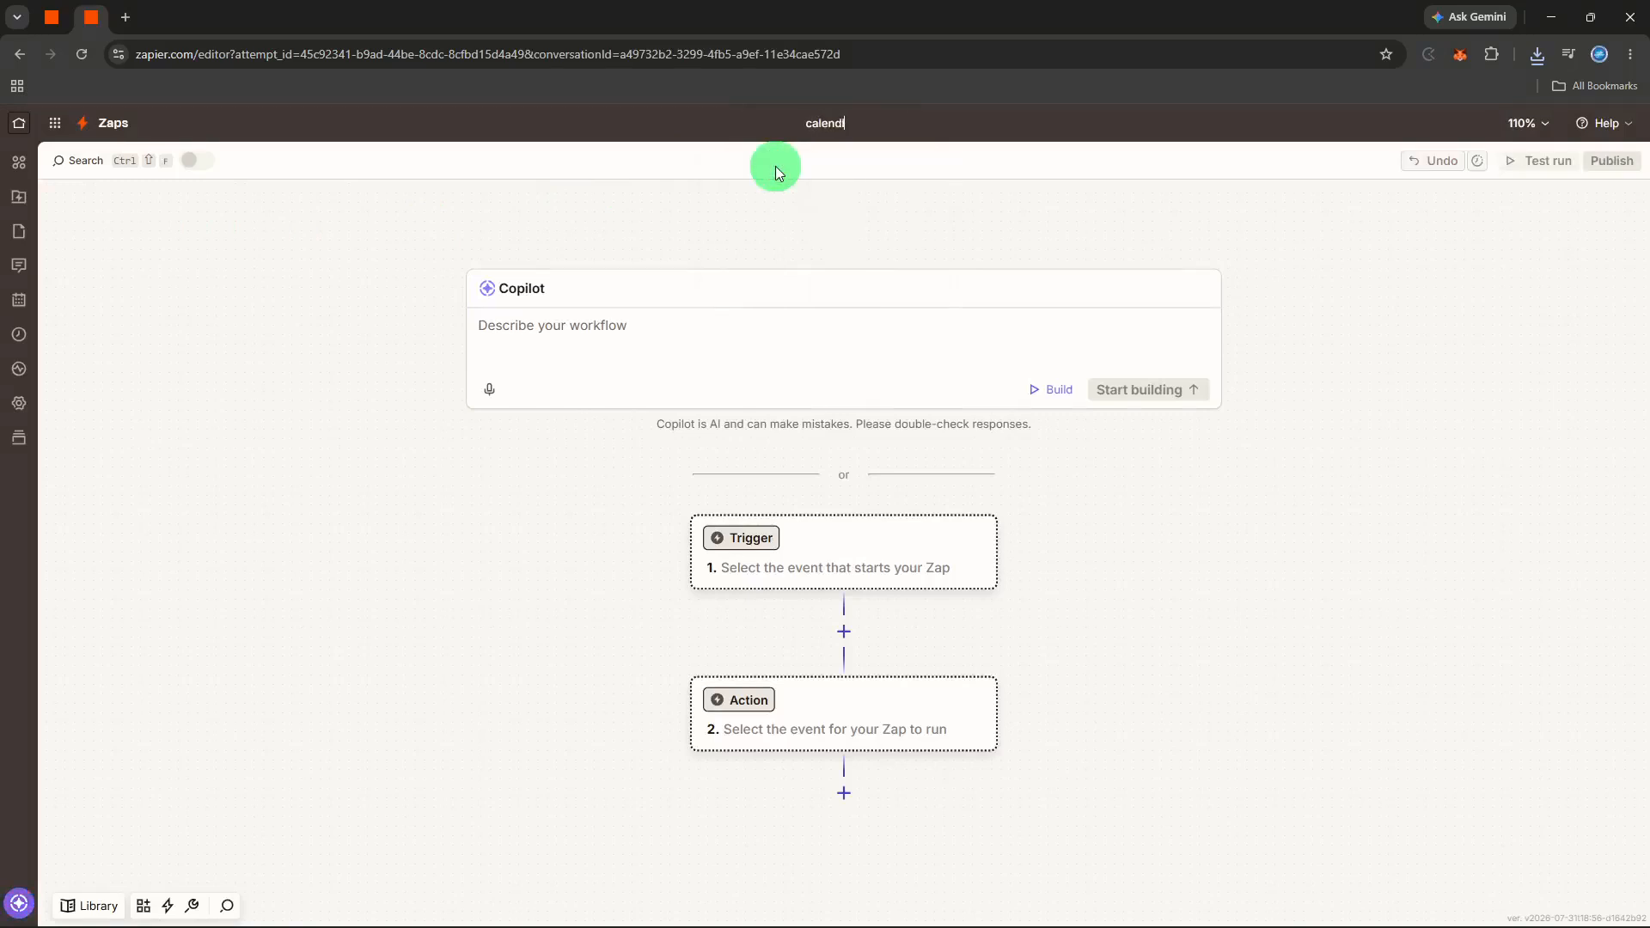
{"action": "left_click", "coordinate": [756, 534]}
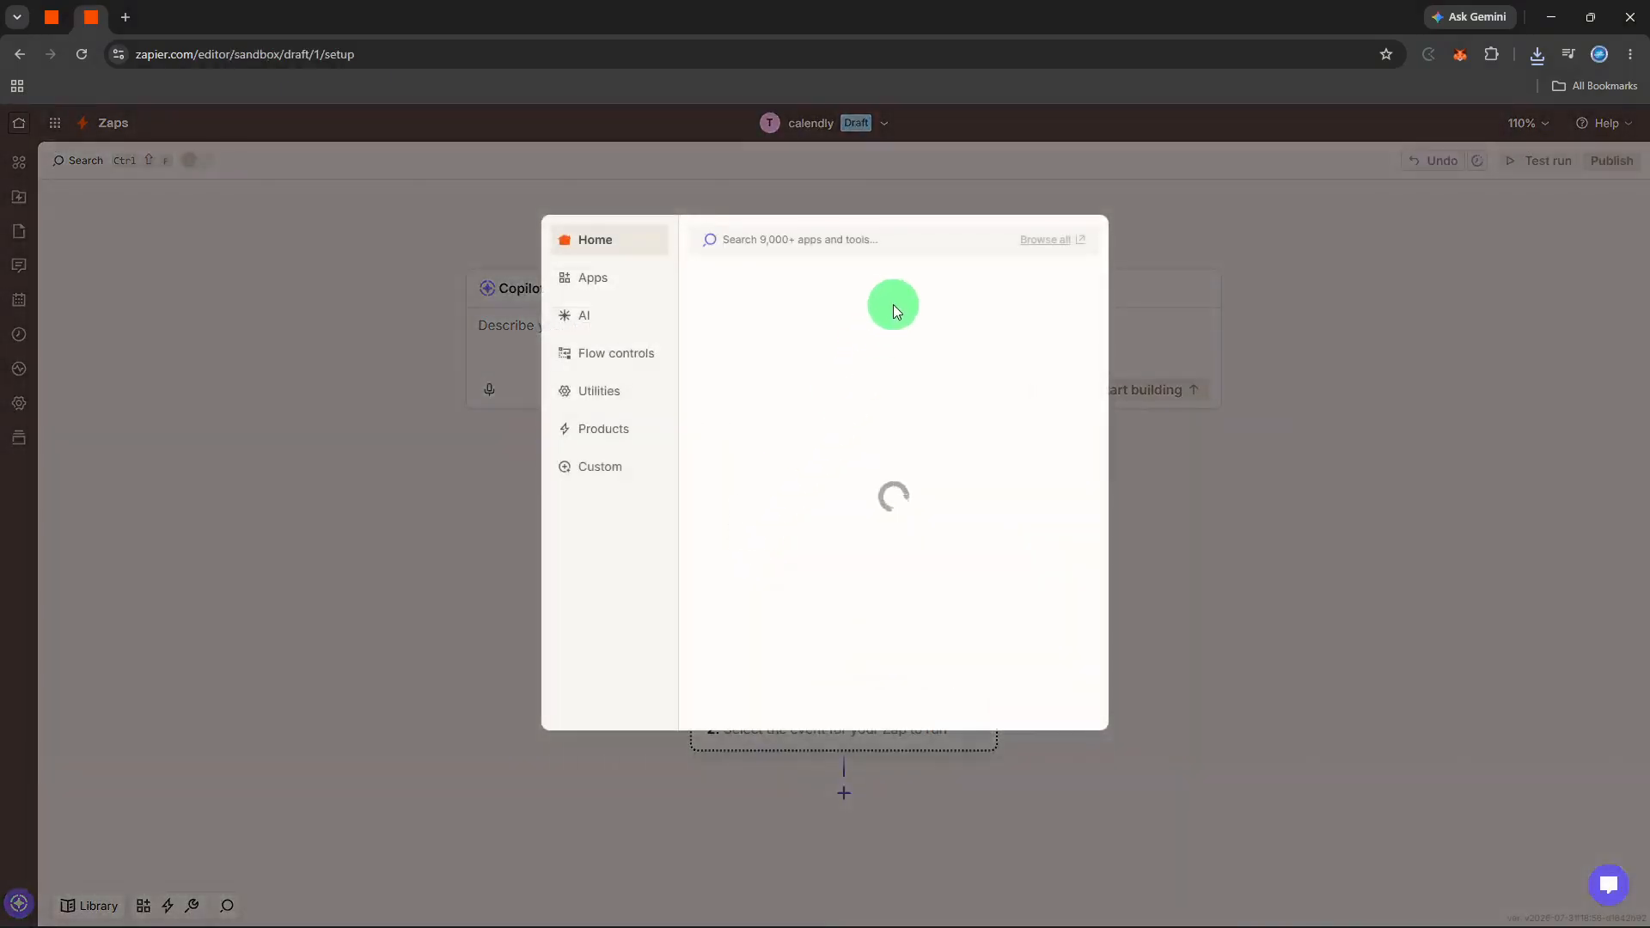
{"action": "type", "text": "c"}
{"action": "key", "text": "Escape"}
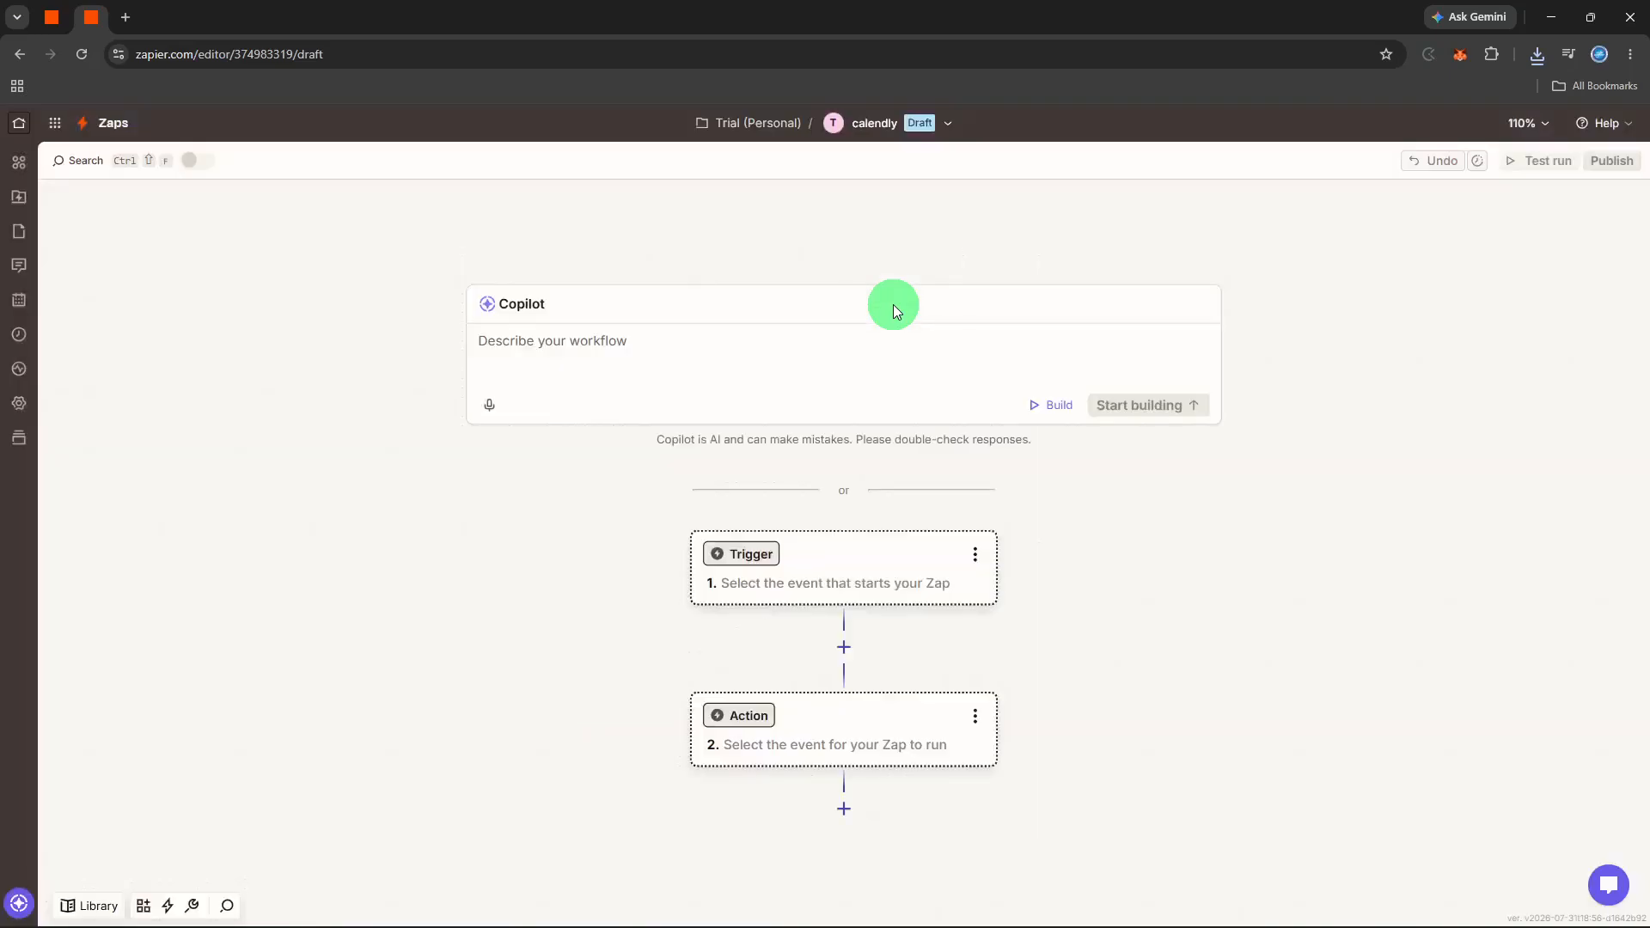
Step: Search the apps for calendly and set Calendly as the Zap's trigger app
{"action": "left_click", "coordinate": [756, 550]}
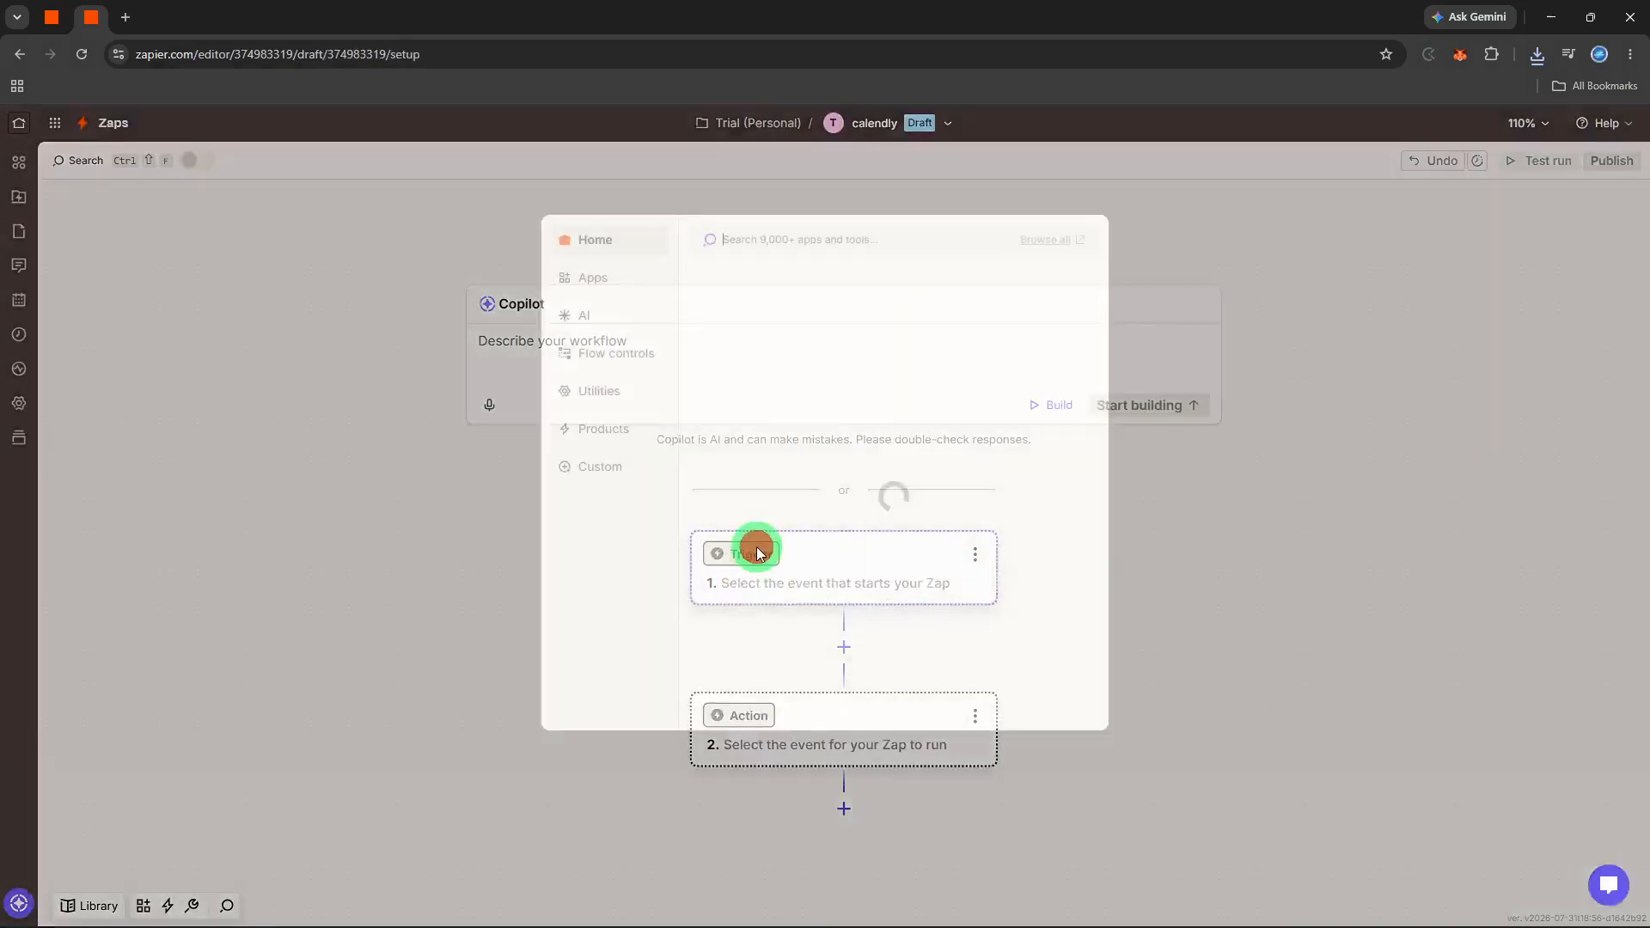
{"action": "type", "text": "cal"}
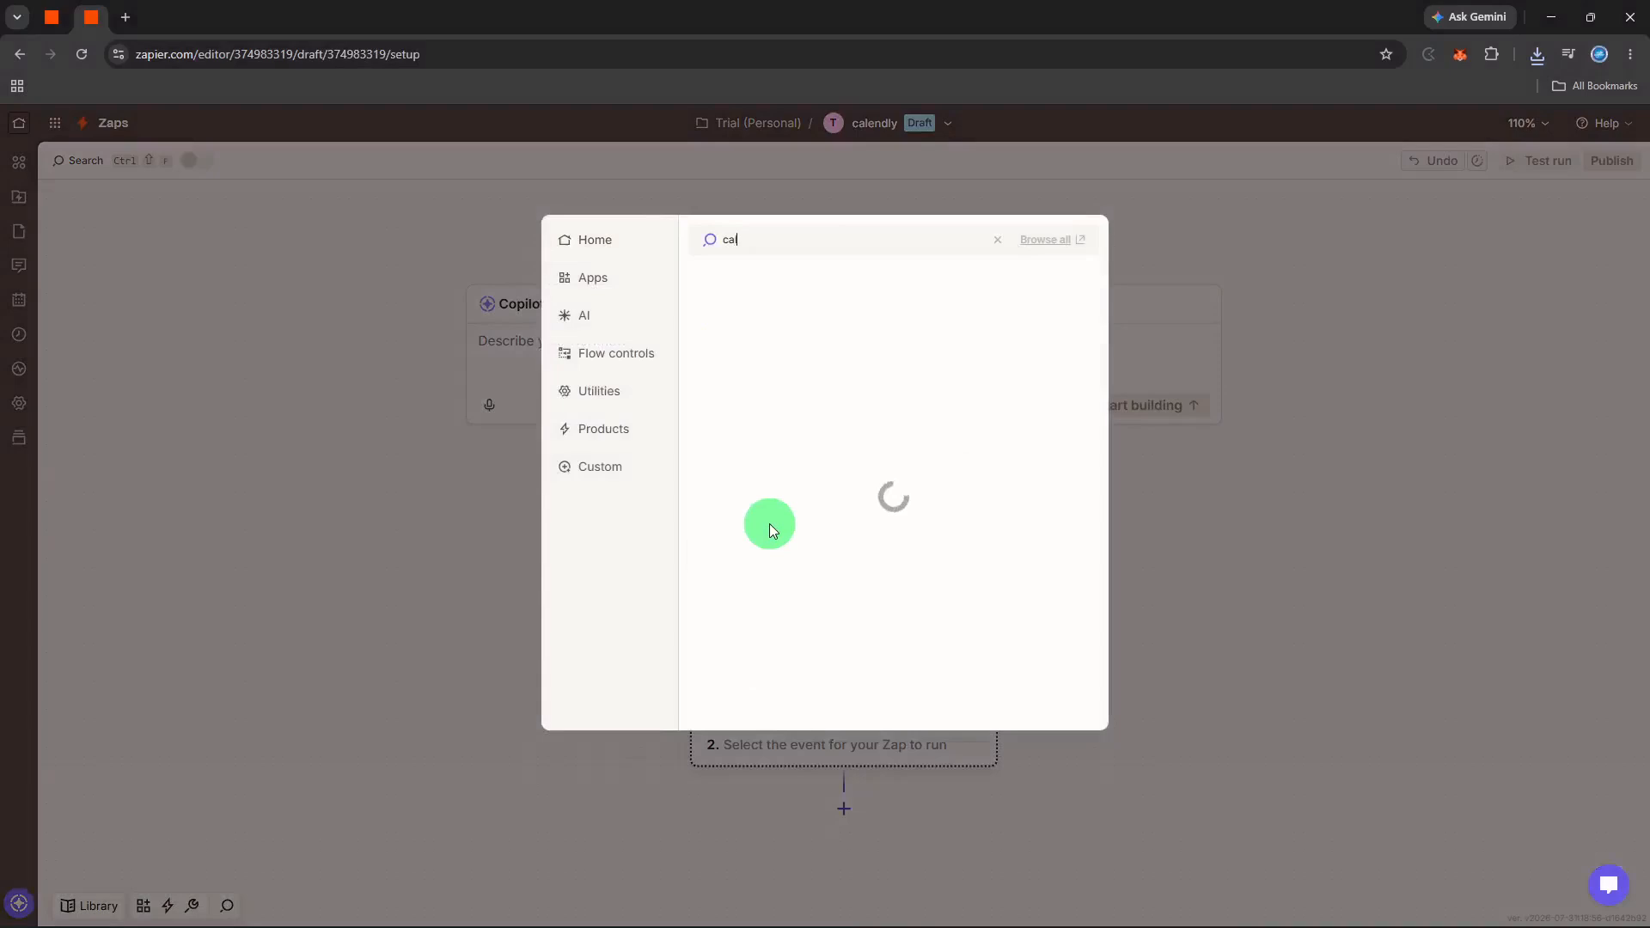
{"action": "type", "text": "endly"}
{"action": "left_click", "coordinate": [868, 281]}
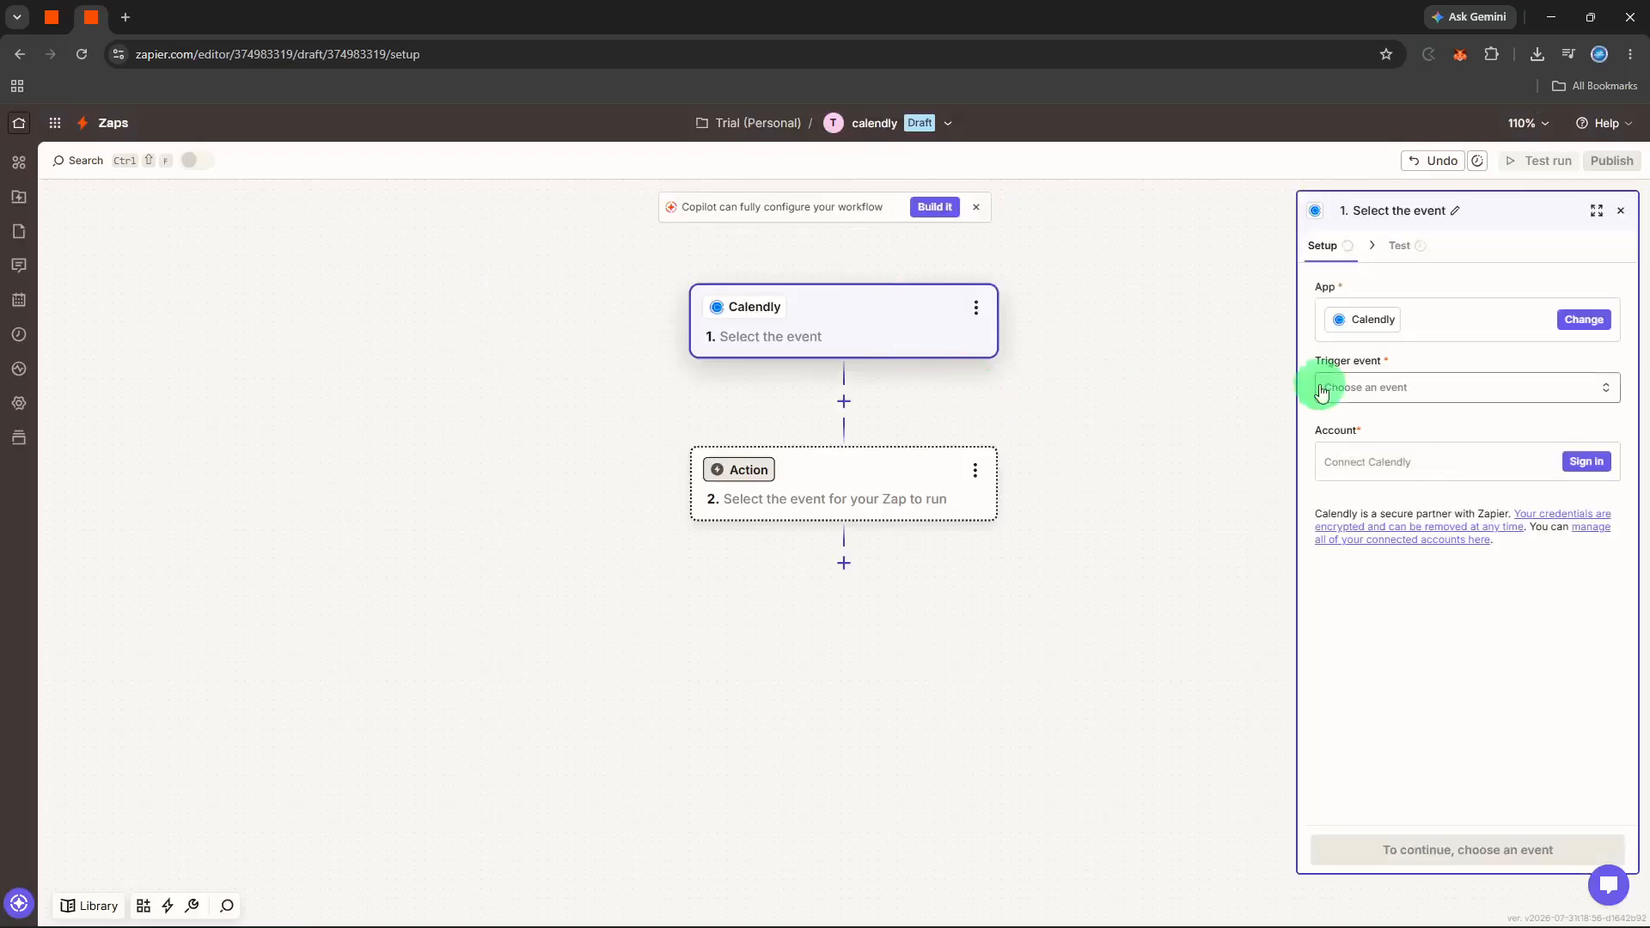
Step: Connect the Calendly account to the trigger and approve the permissions that Calendly for Zapier requests
{"action": "left_click", "coordinate": [1587, 465]}
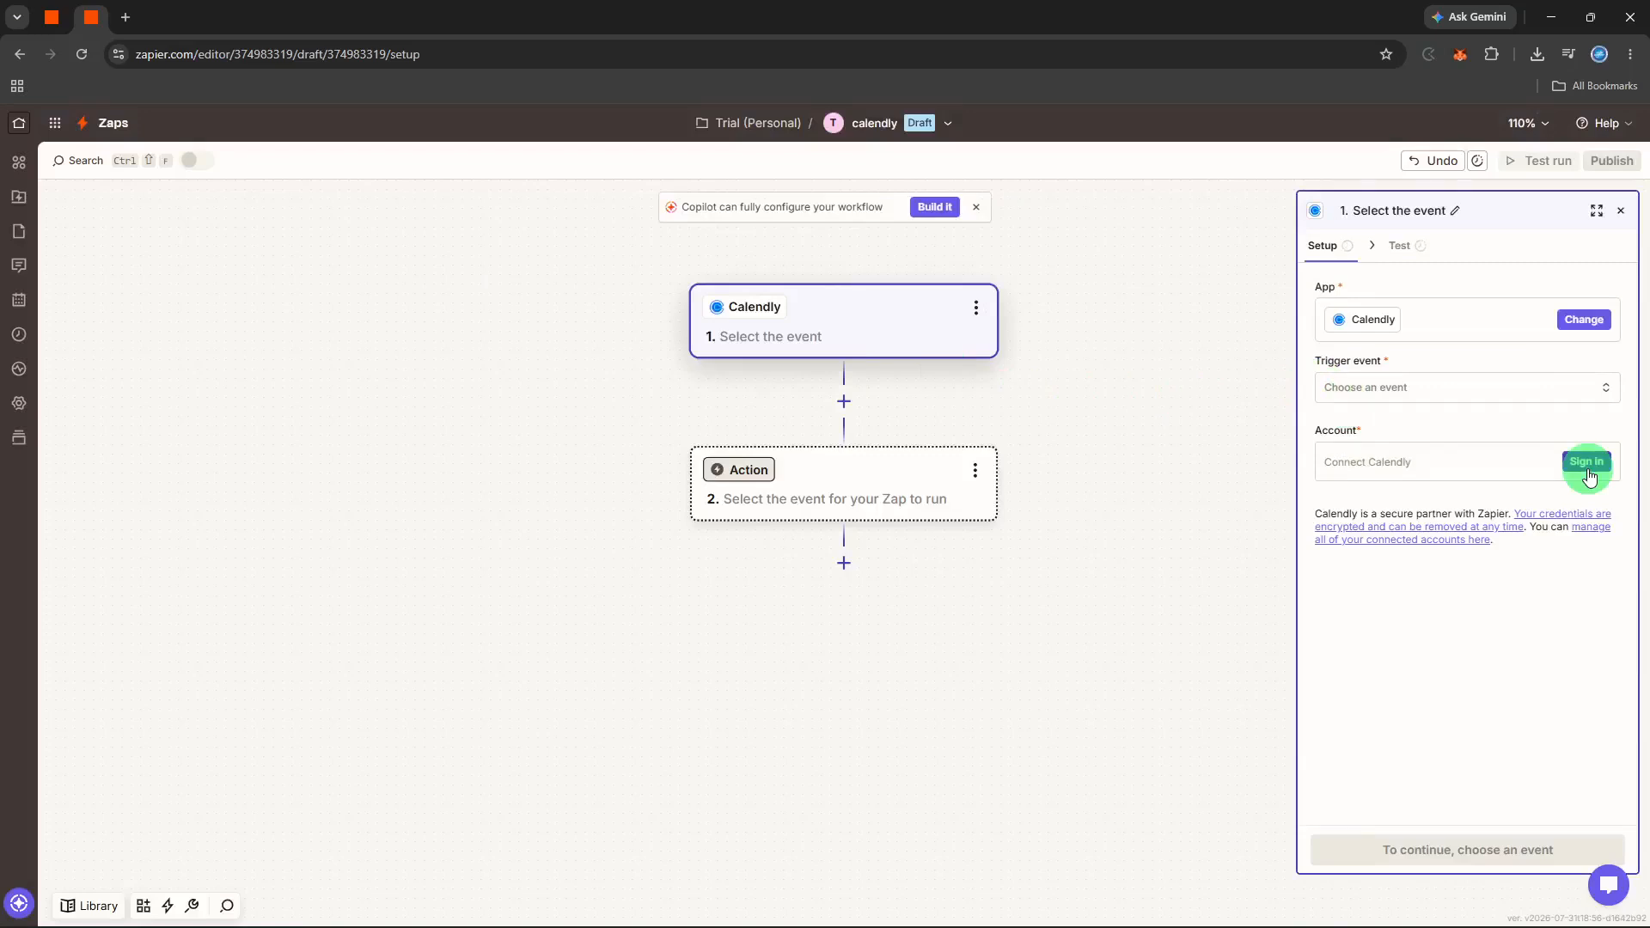
{"action": "left_click", "coordinate": [1588, 465]}
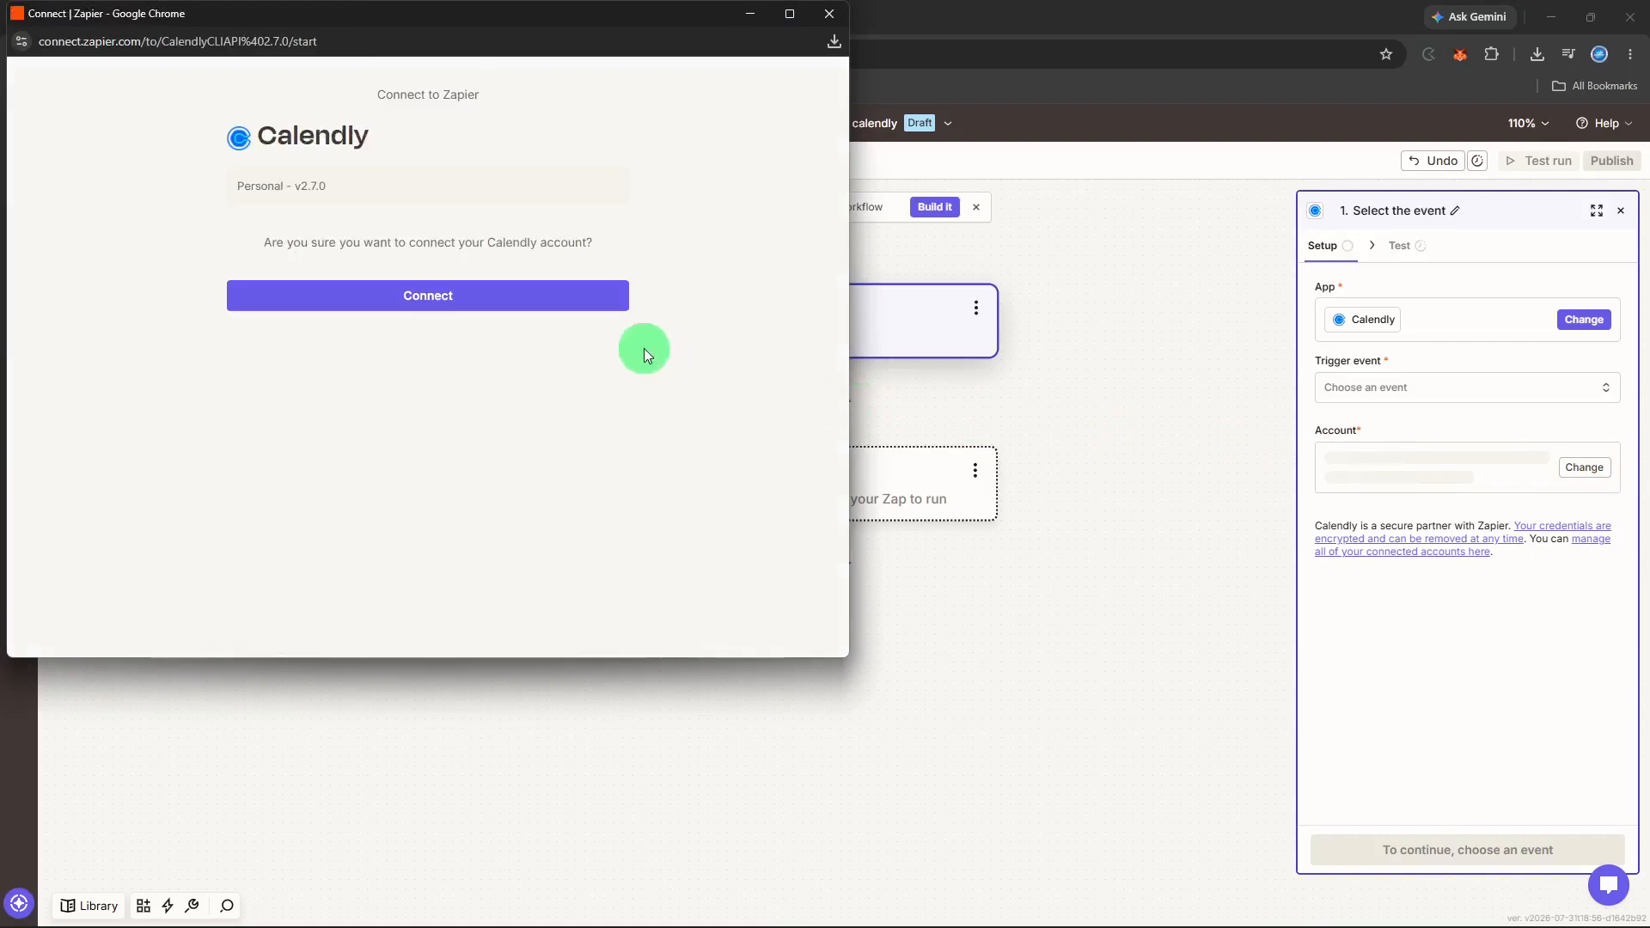
{"action": "left_click", "coordinate": [585, 301]}
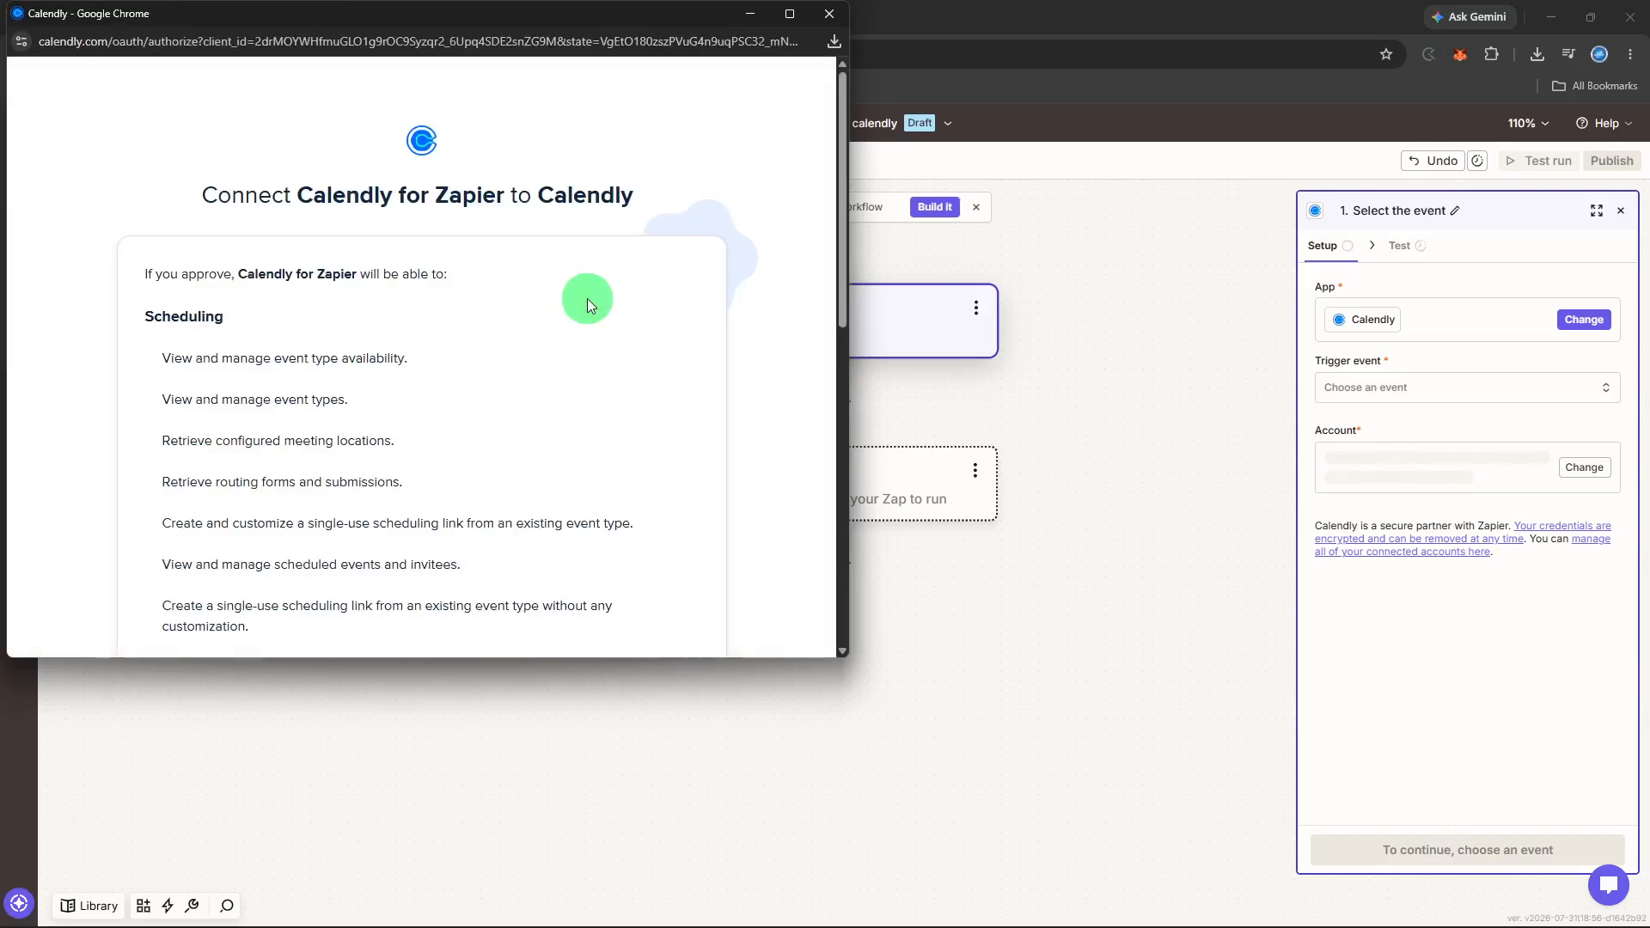
{"action": "scroll", "coordinate": [586, 299], "scroll_direction": "down", "scroll_amount": 8}
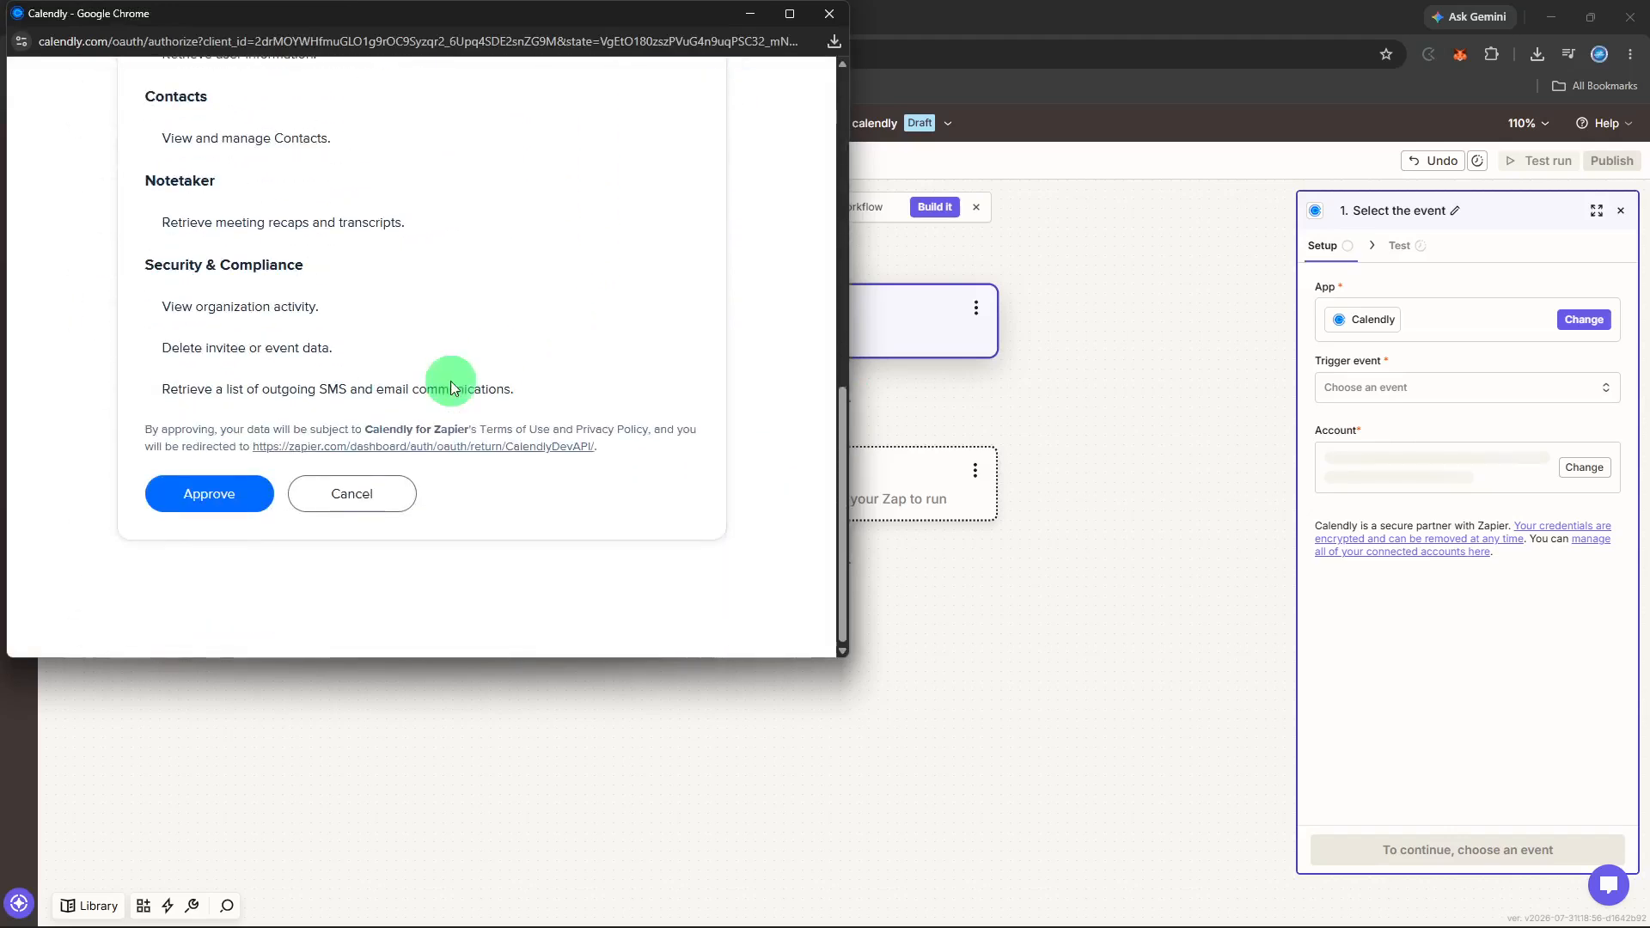
{"action": "left_click", "coordinate": [219, 501]}
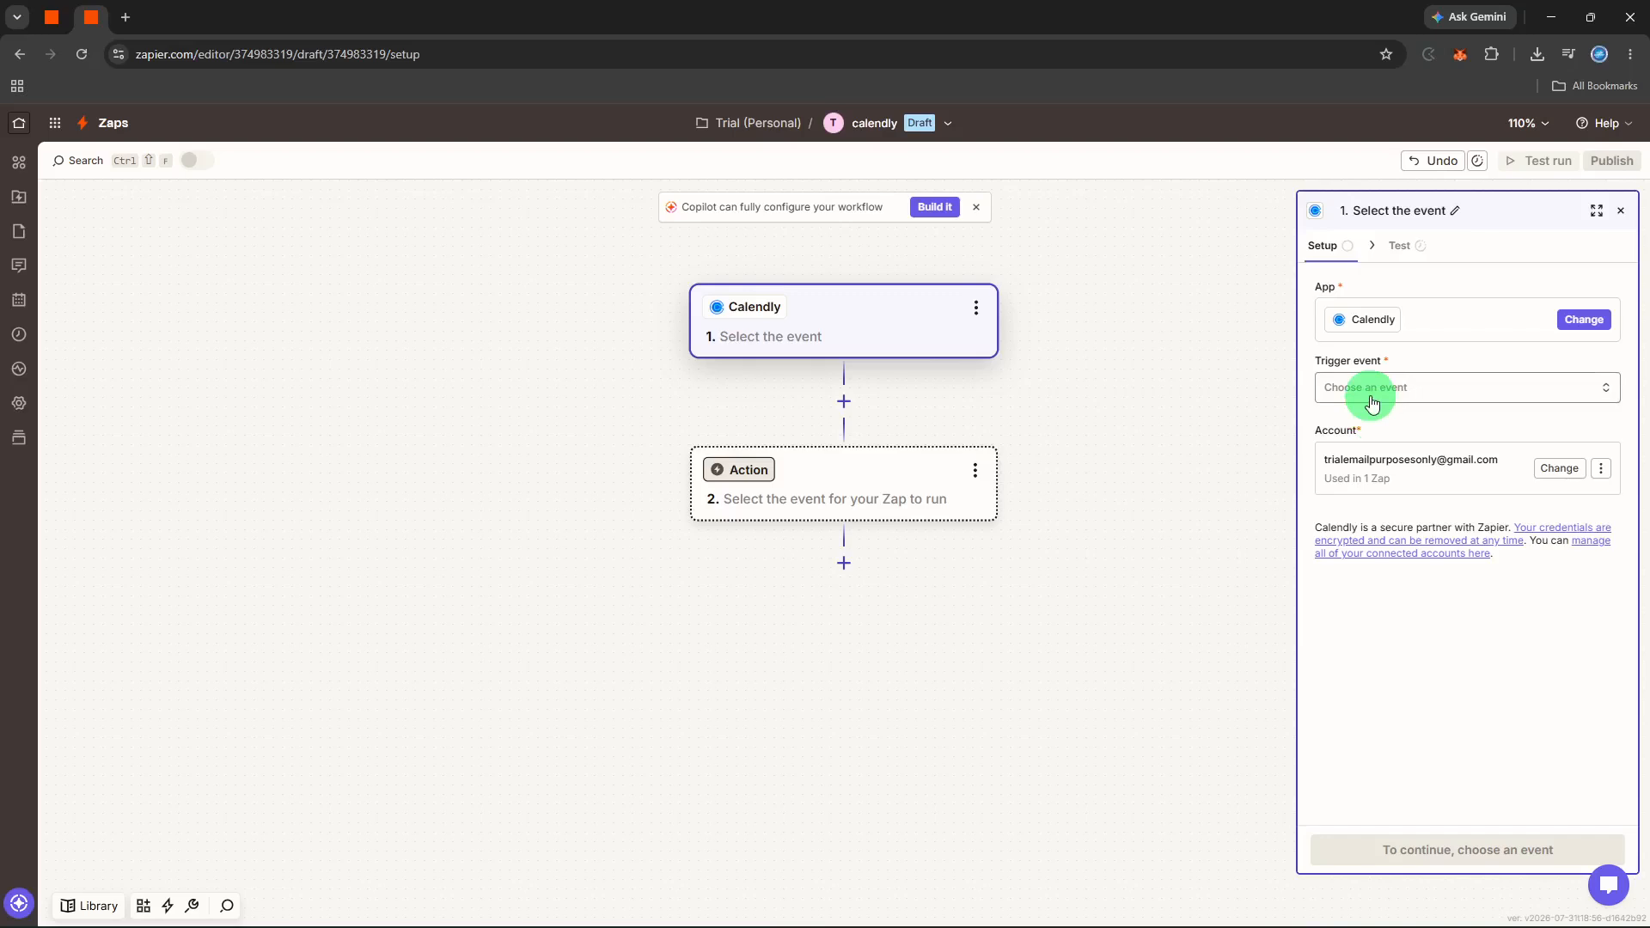
Step: Set the Calendly trigger event to Contact Created and test the trigger
{"action": "left_click", "coordinate": [1372, 403]}
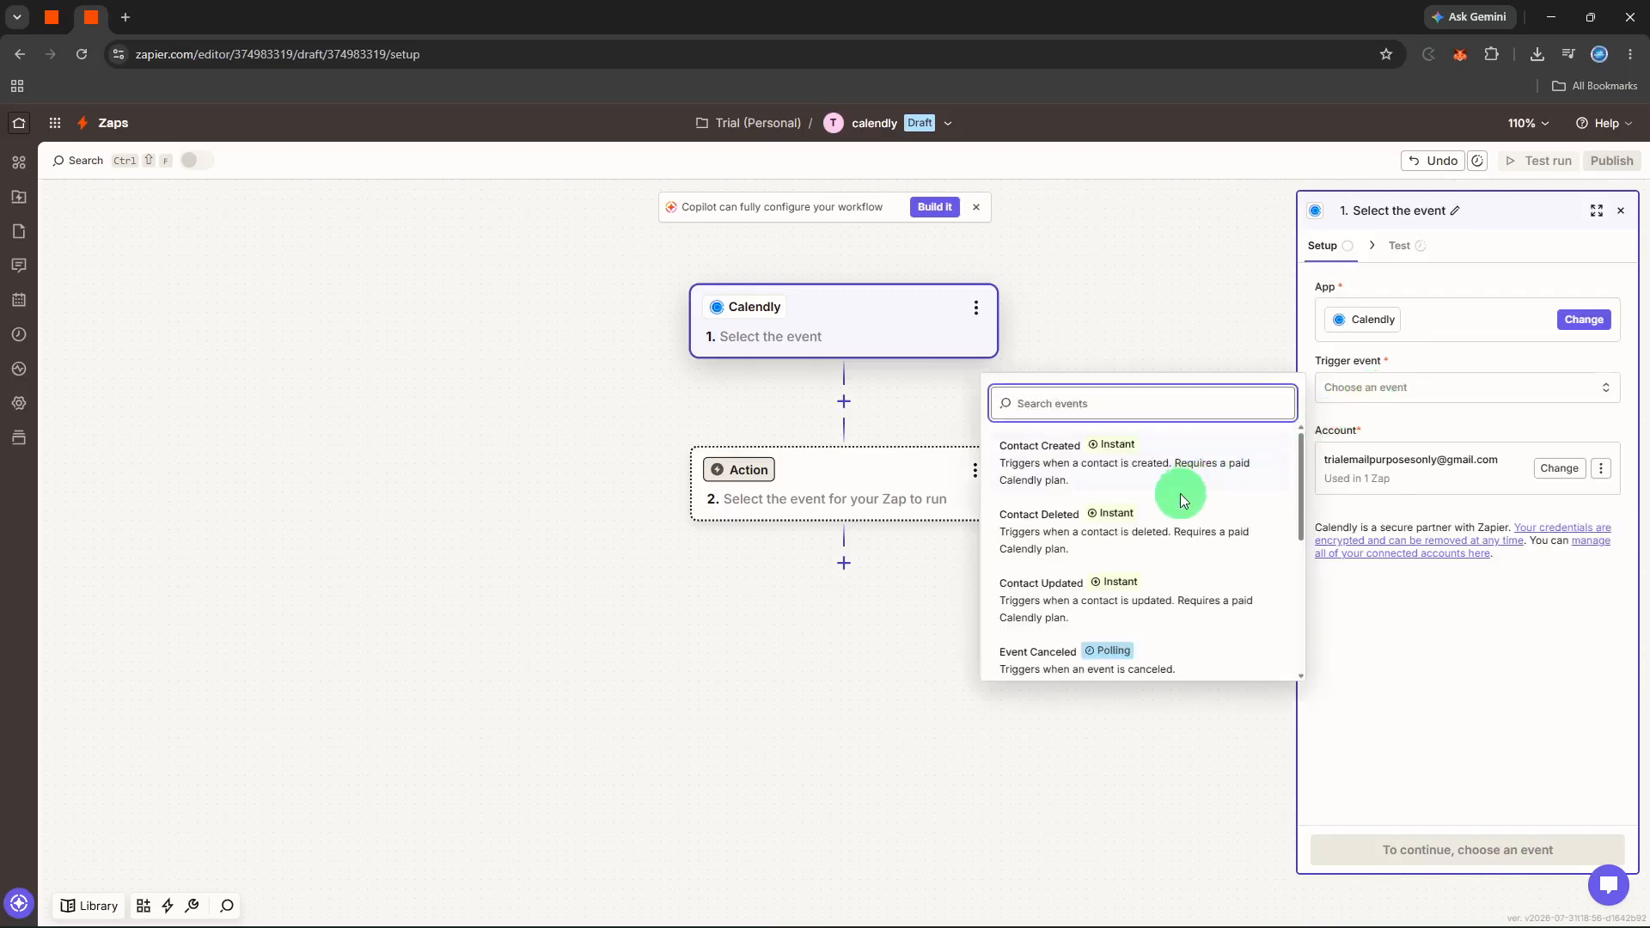
{"action": "left_click", "coordinate": [1179, 494]}
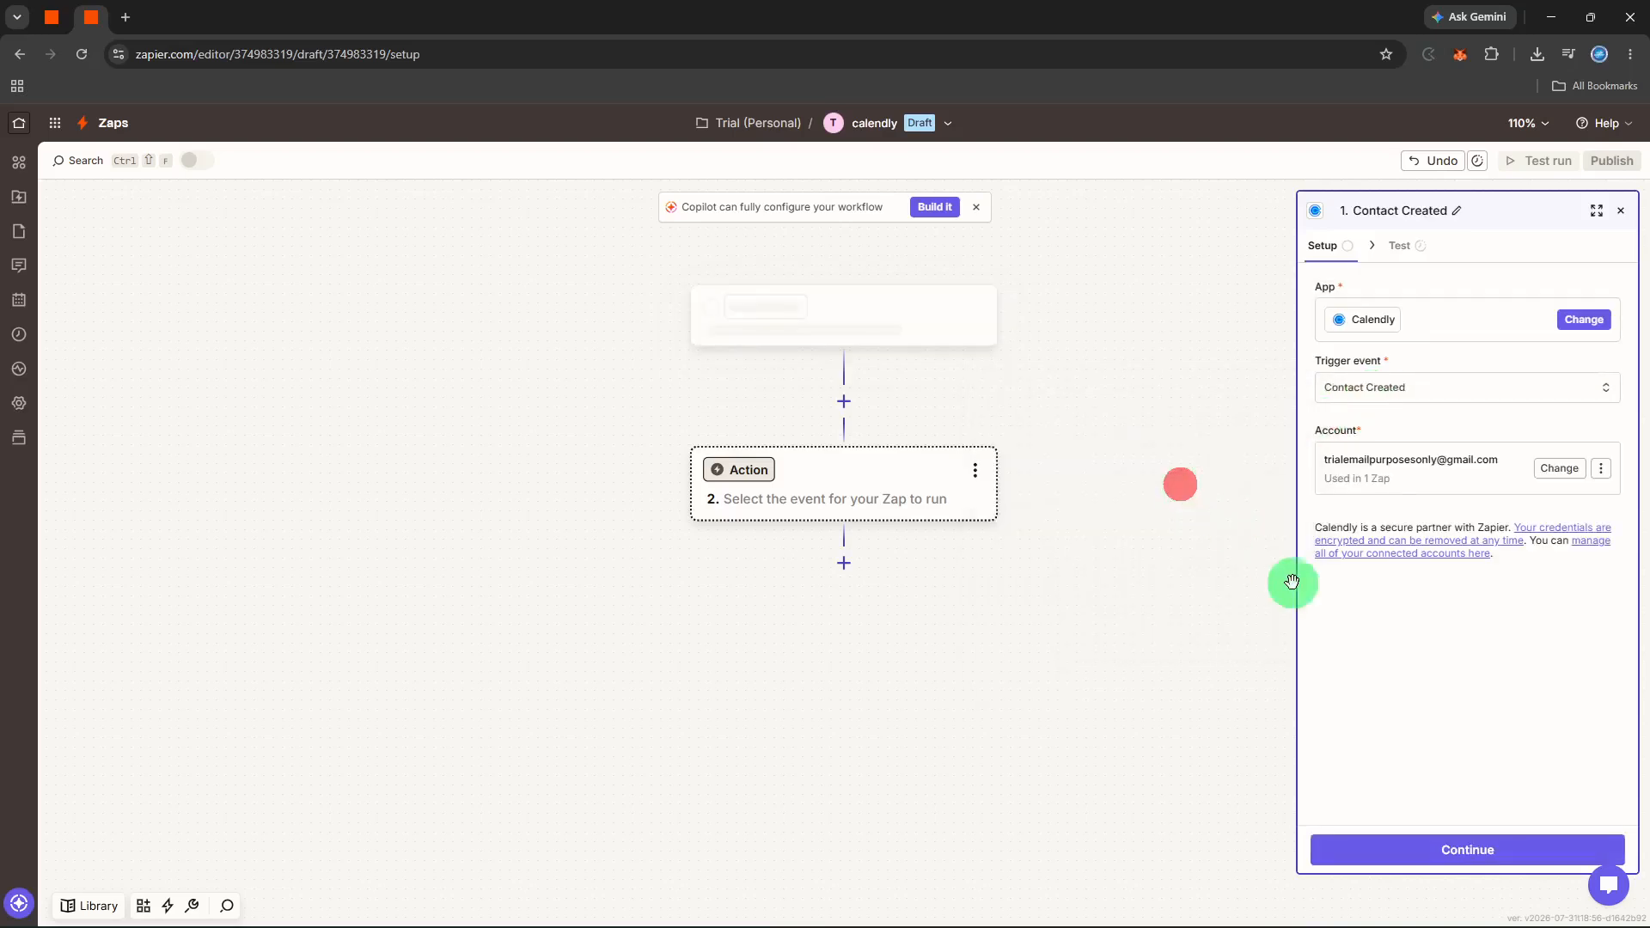
{"action": "left_click", "coordinate": [1465, 838]}
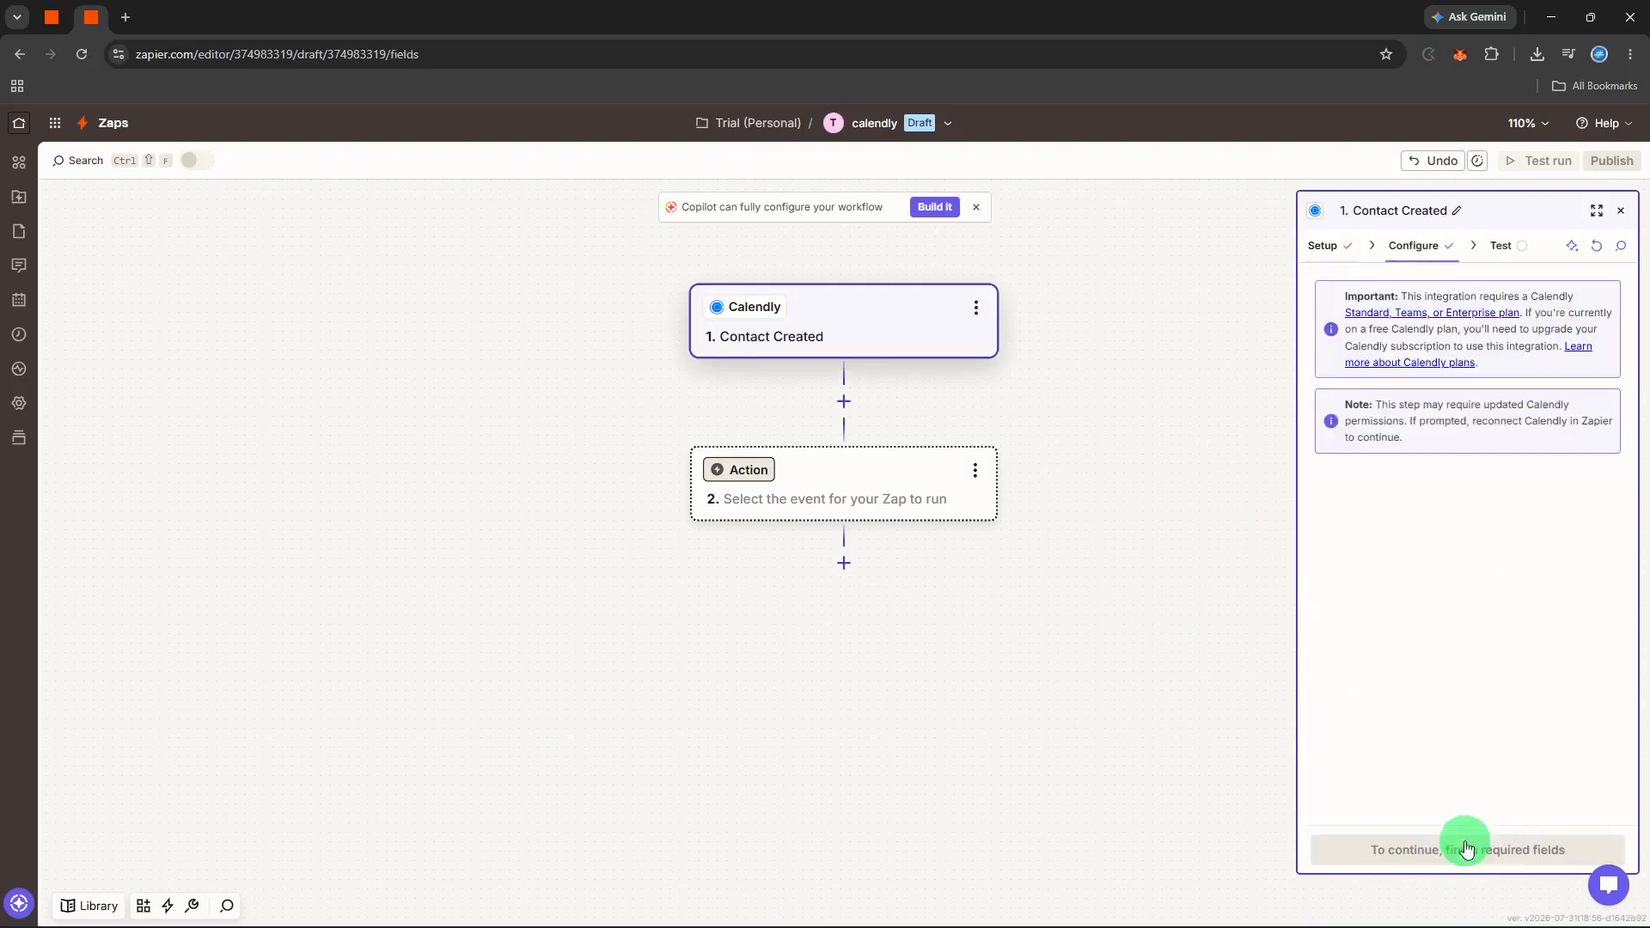
{"action": "left_click", "coordinate": [1468, 849]}
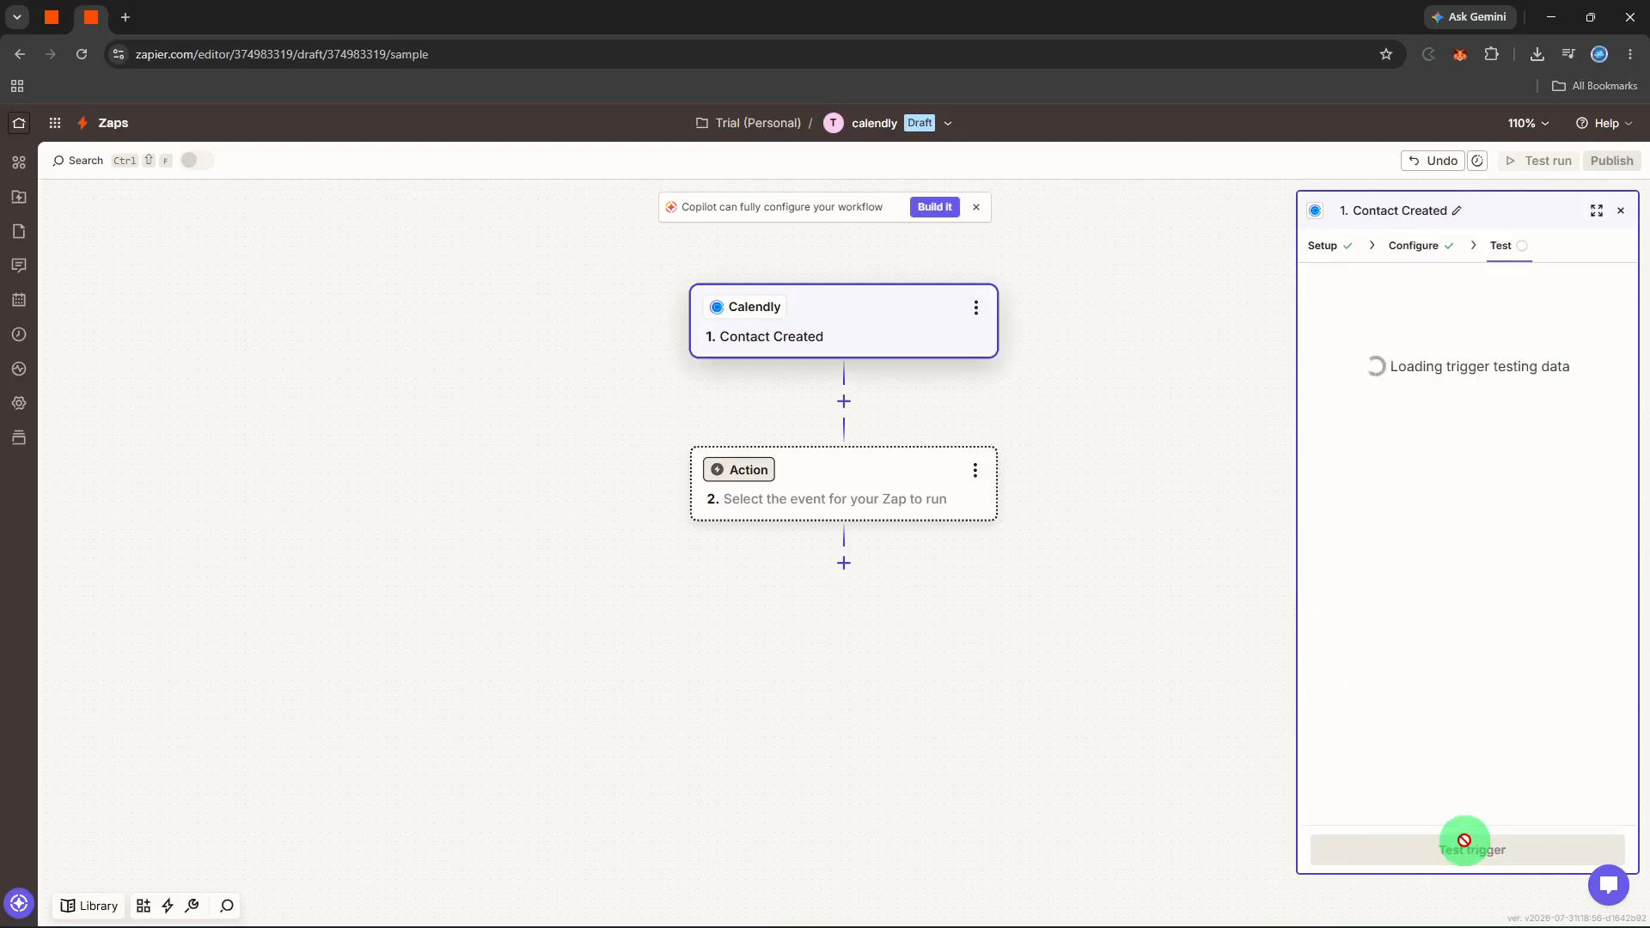
{"action": "left_click", "coordinate": [1467, 849]}
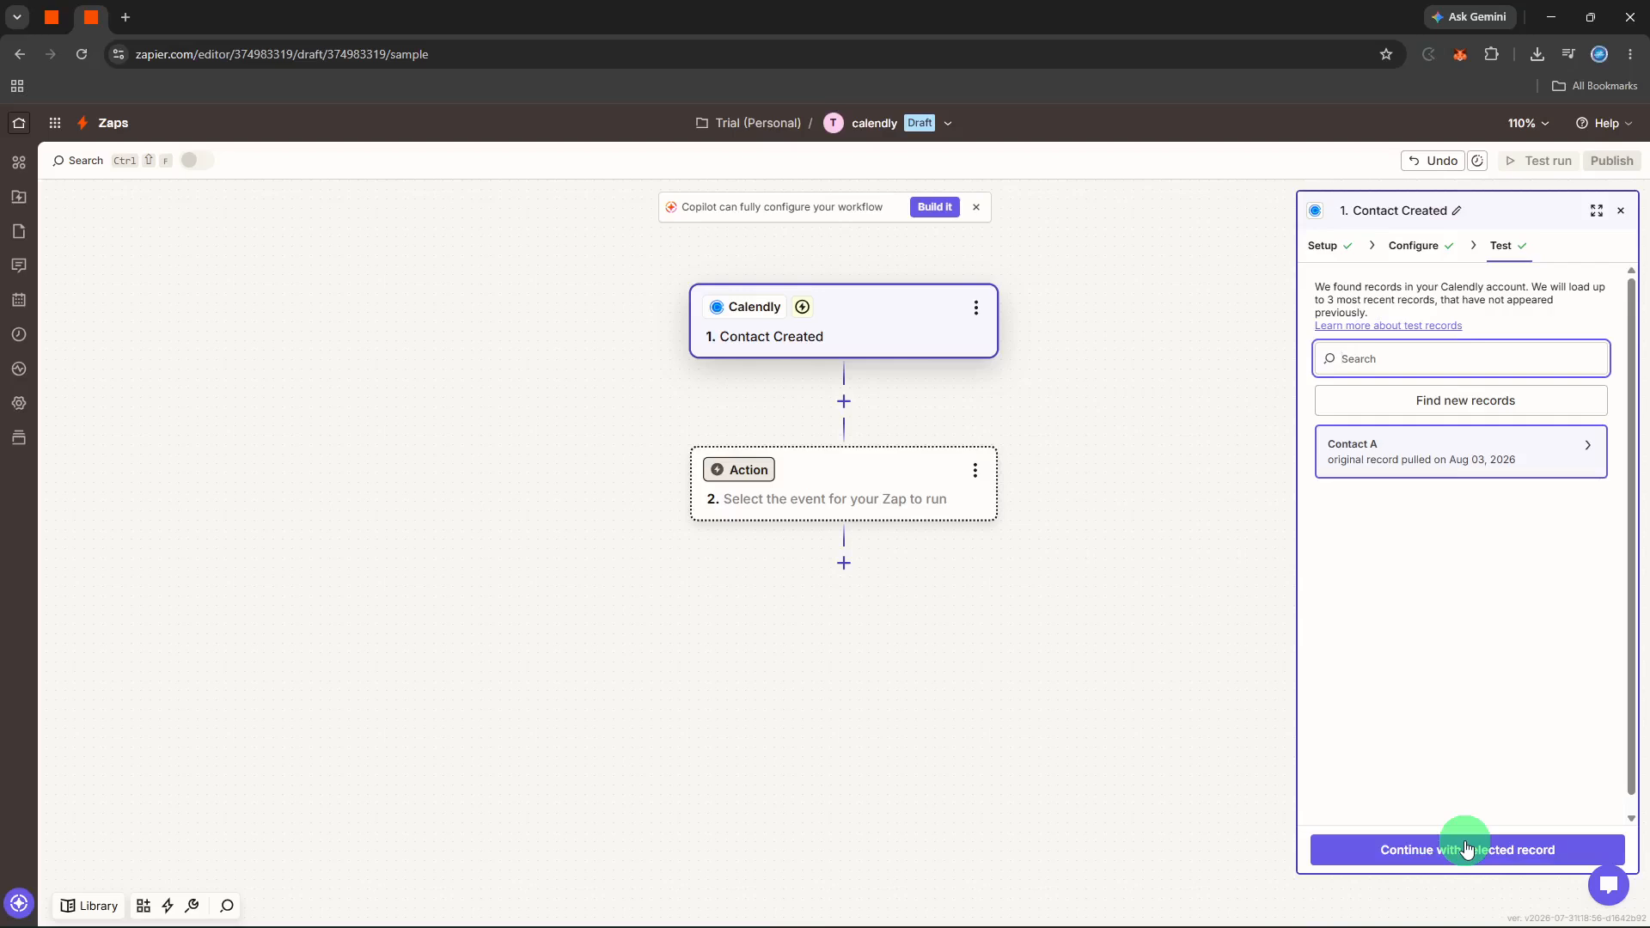
Step: Add Delay by Zapier as the Zap's action, with Delay After Queue as the action event
{"action": "left_click", "coordinate": [770, 483]}
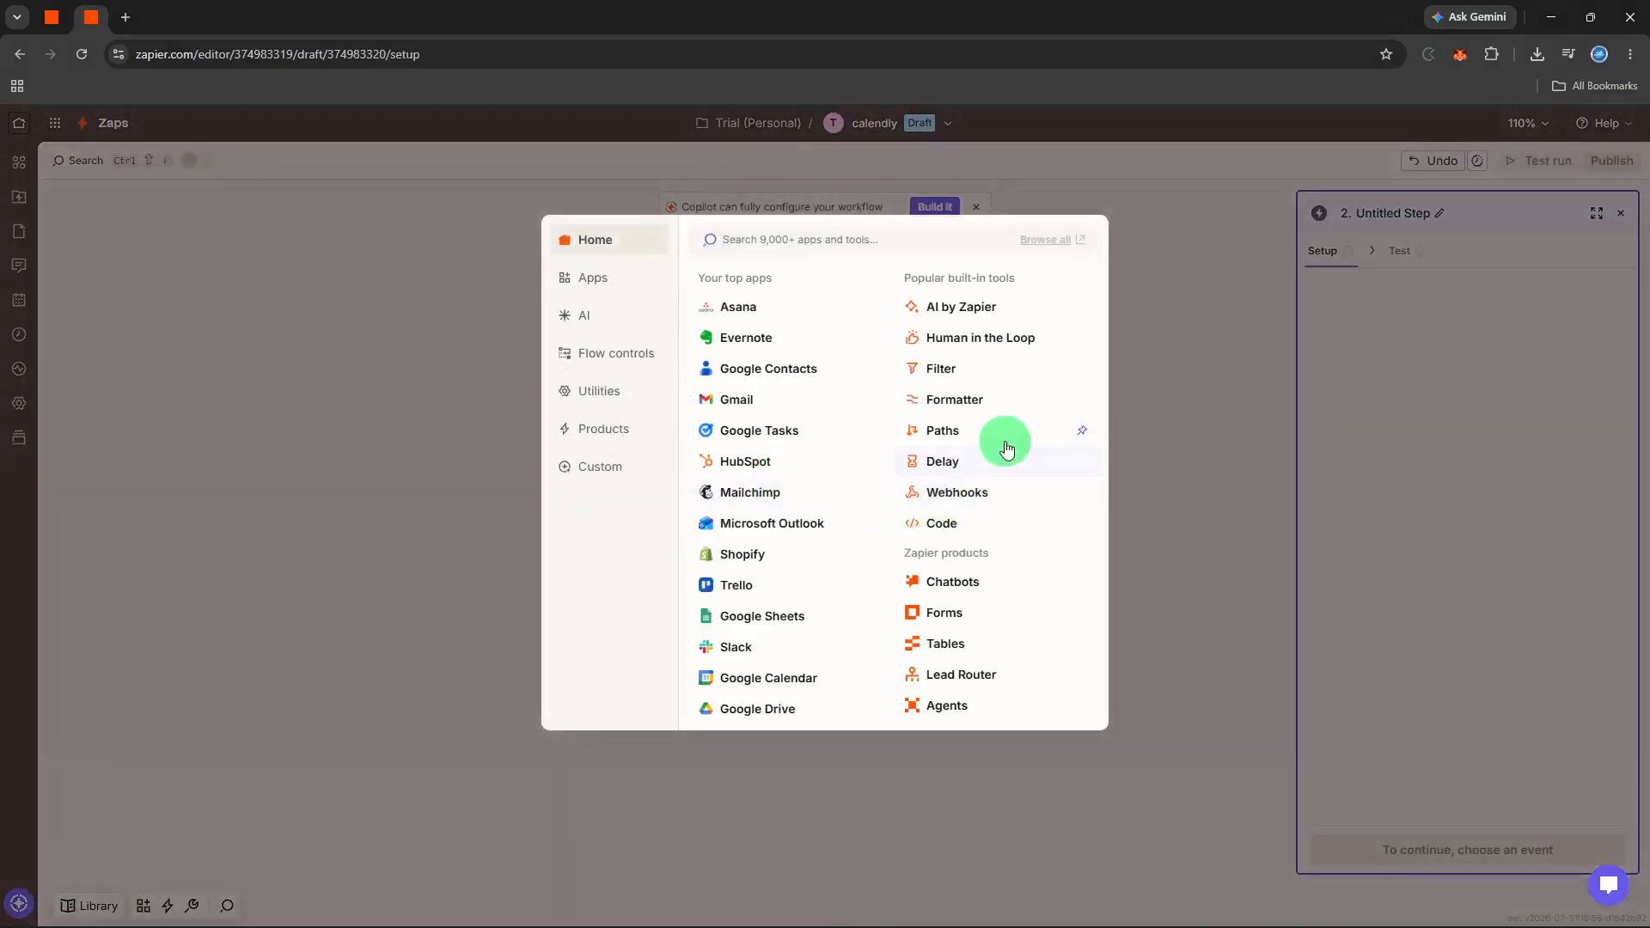
{"action": "left_click", "coordinate": [995, 475]}
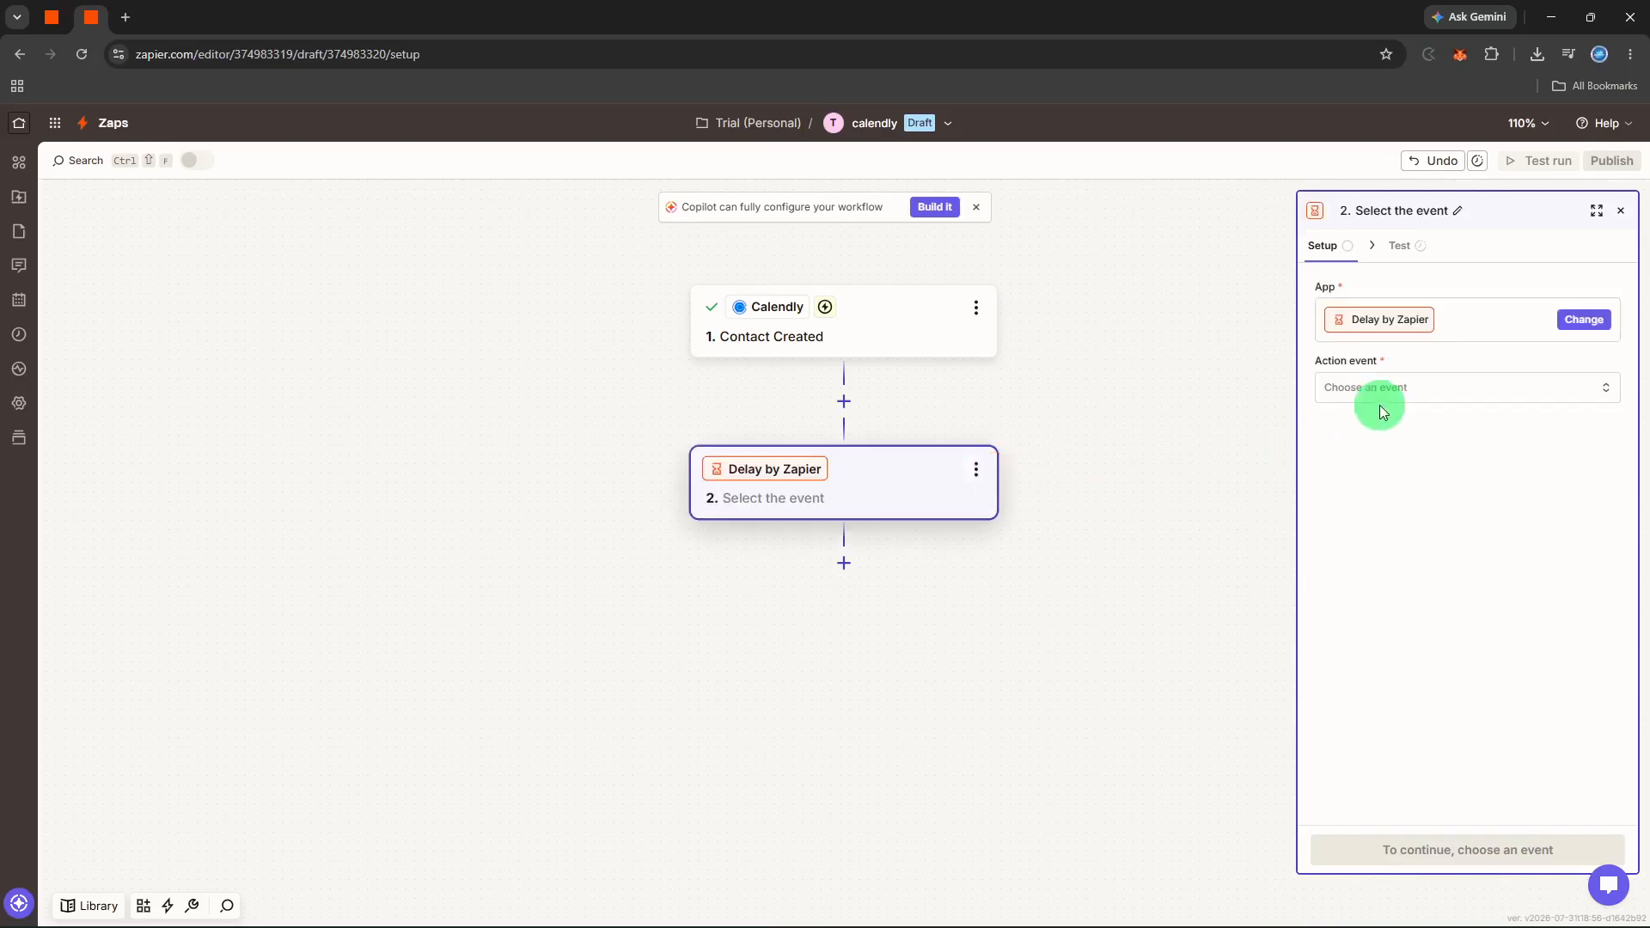
{"action": "left_click", "coordinate": [1381, 394]}
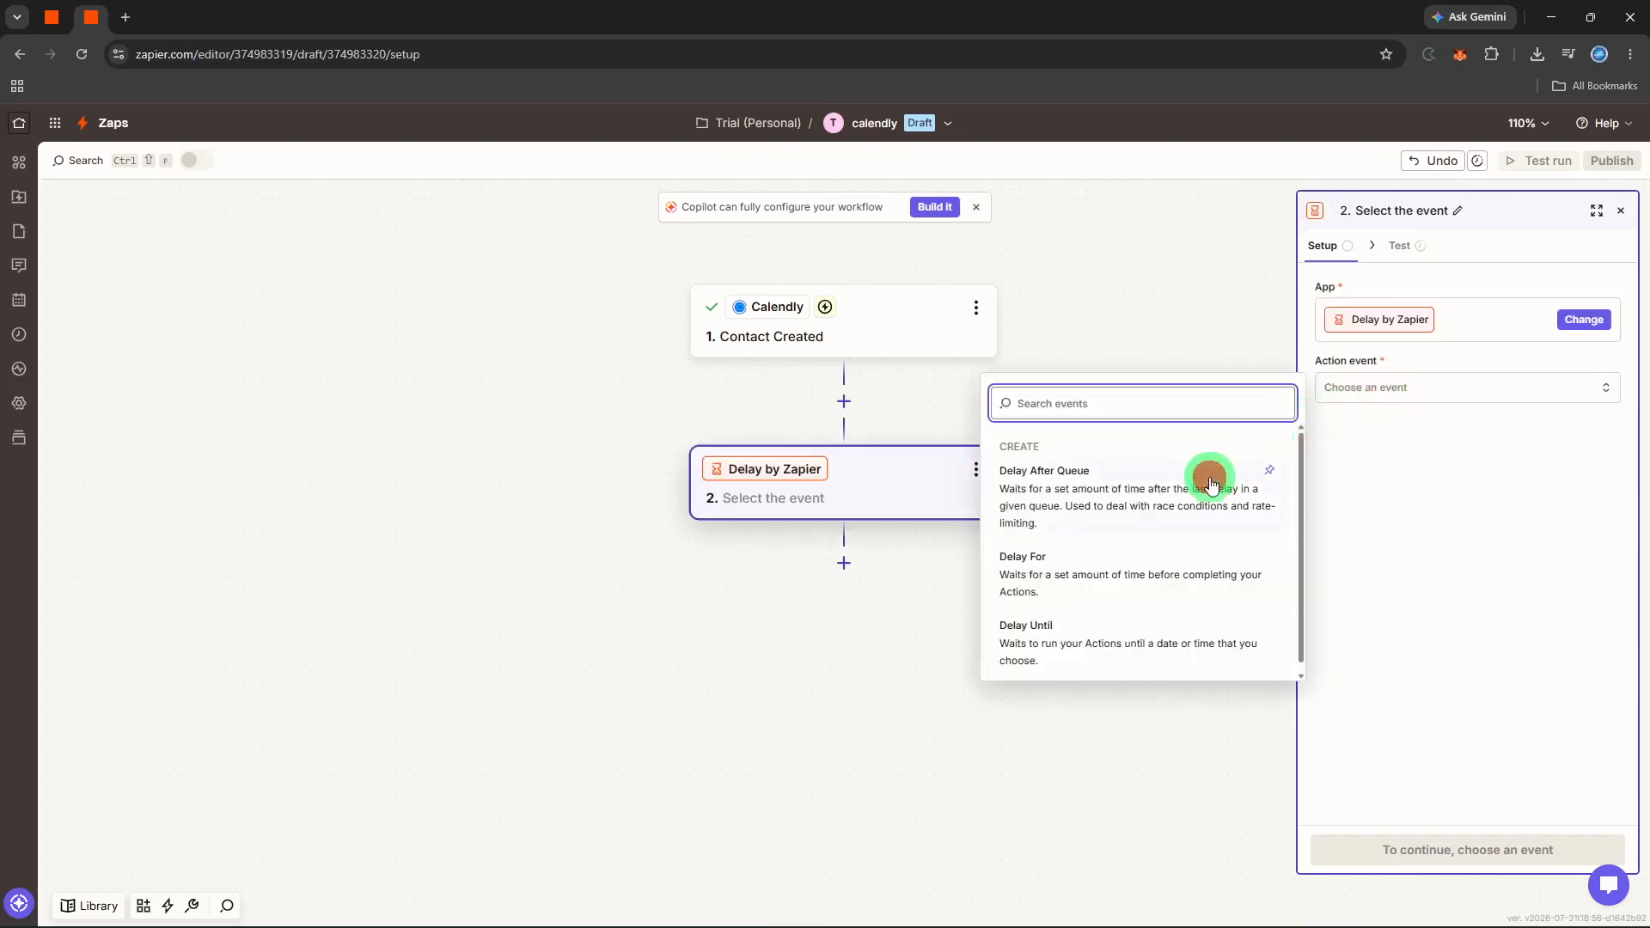
{"action": "left_click", "coordinate": [1210, 477]}
{"action": "left_click", "coordinate": [1451, 841]}
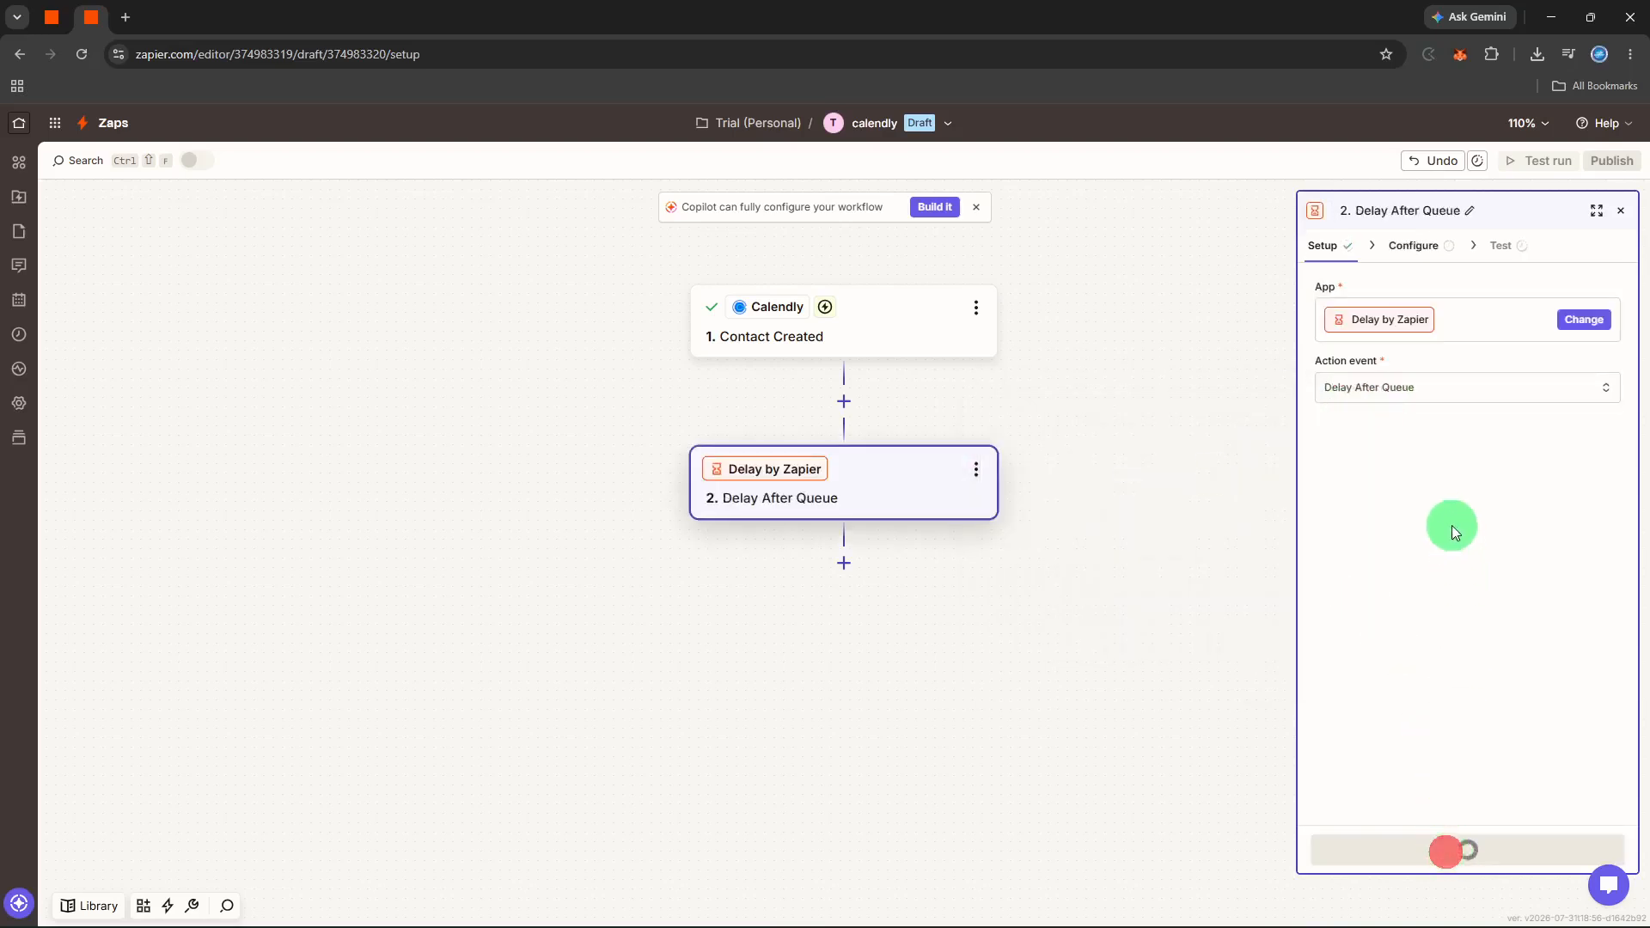
Step: Configure the delay with queue title zz and a delay time of 12 minutes, and continue to its test
{"action": "left_click", "coordinate": [1422, 313]}
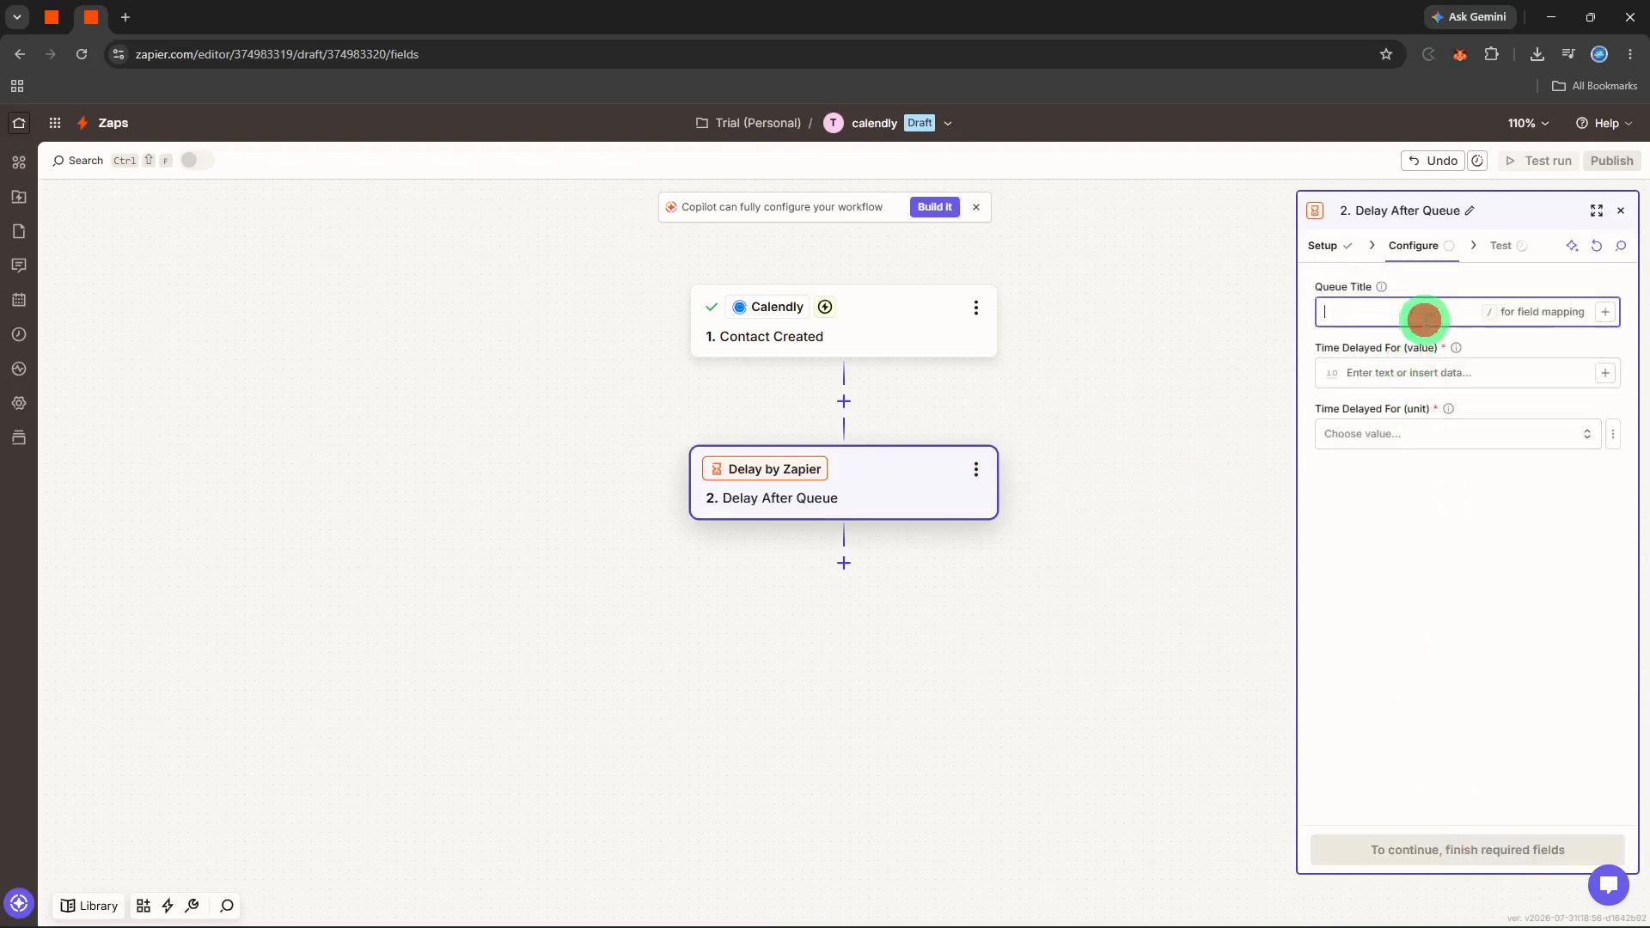
{"action": "type", "text": "zz"}
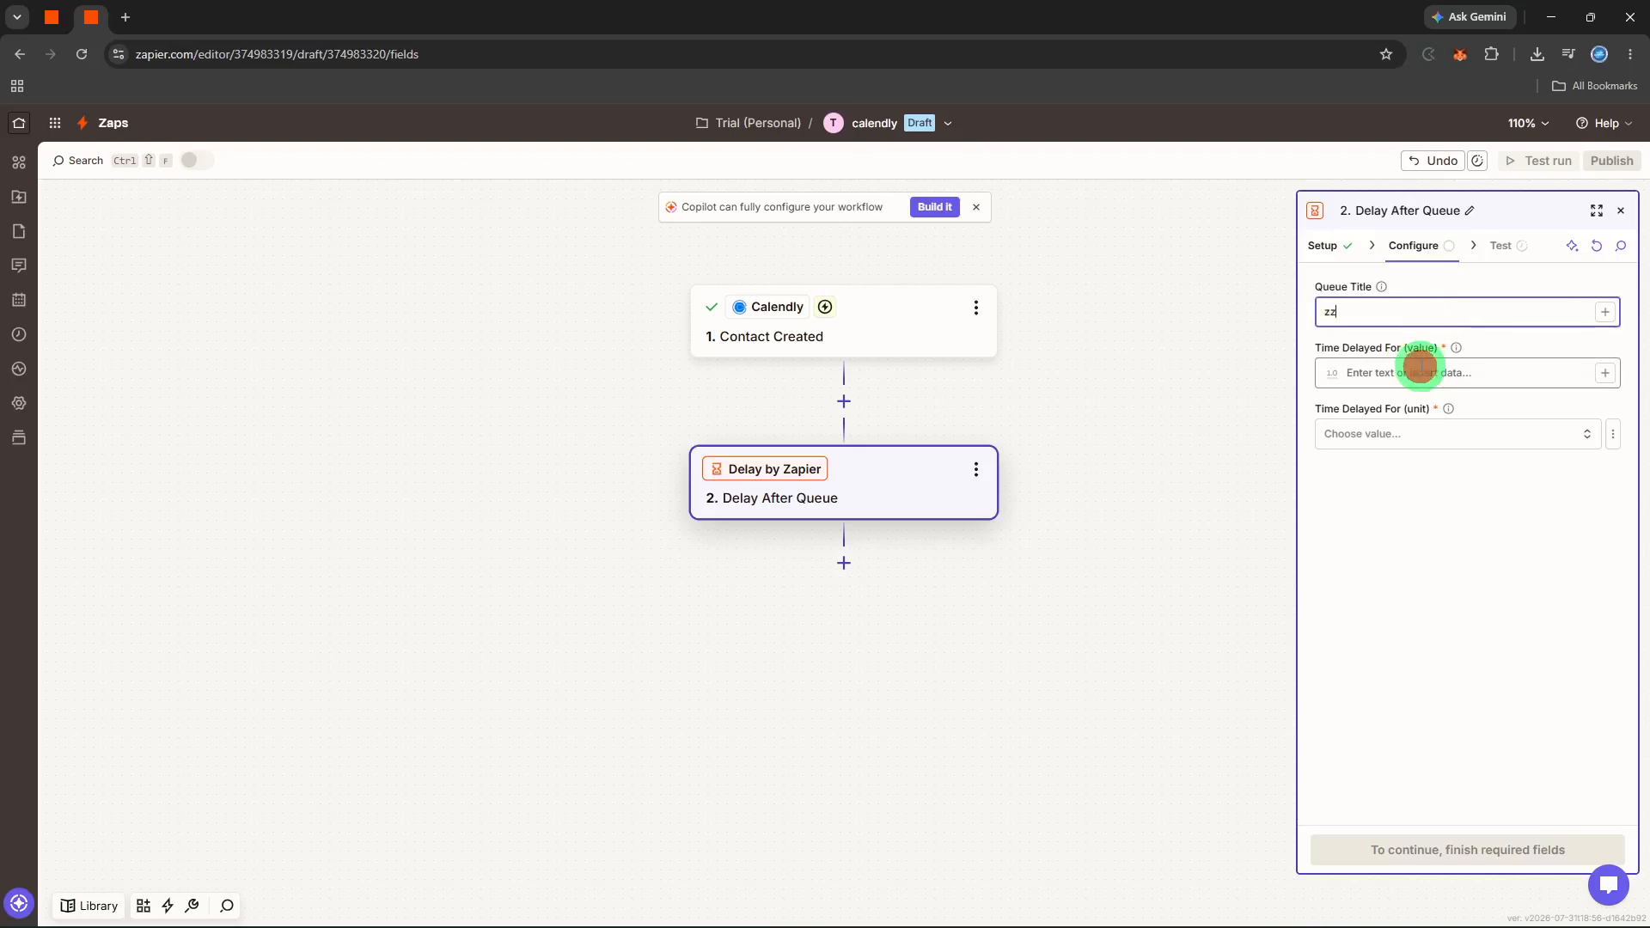
{"action": "left_click", "coordinate": [1419, 368]}
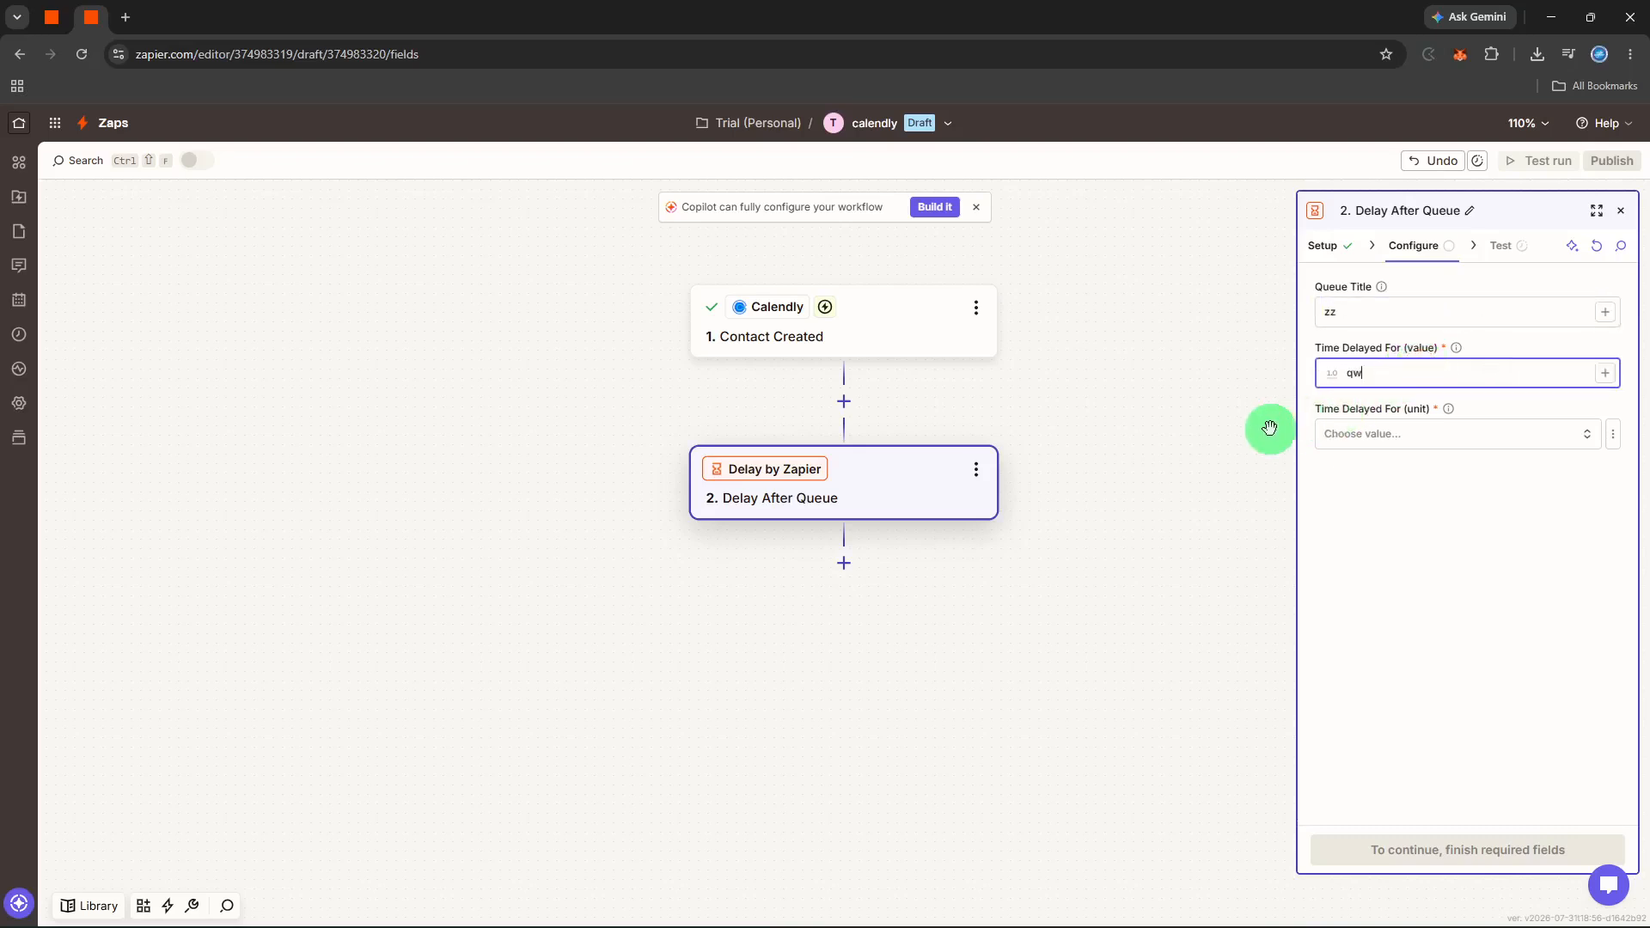
{"action": "type", "text": "12"}
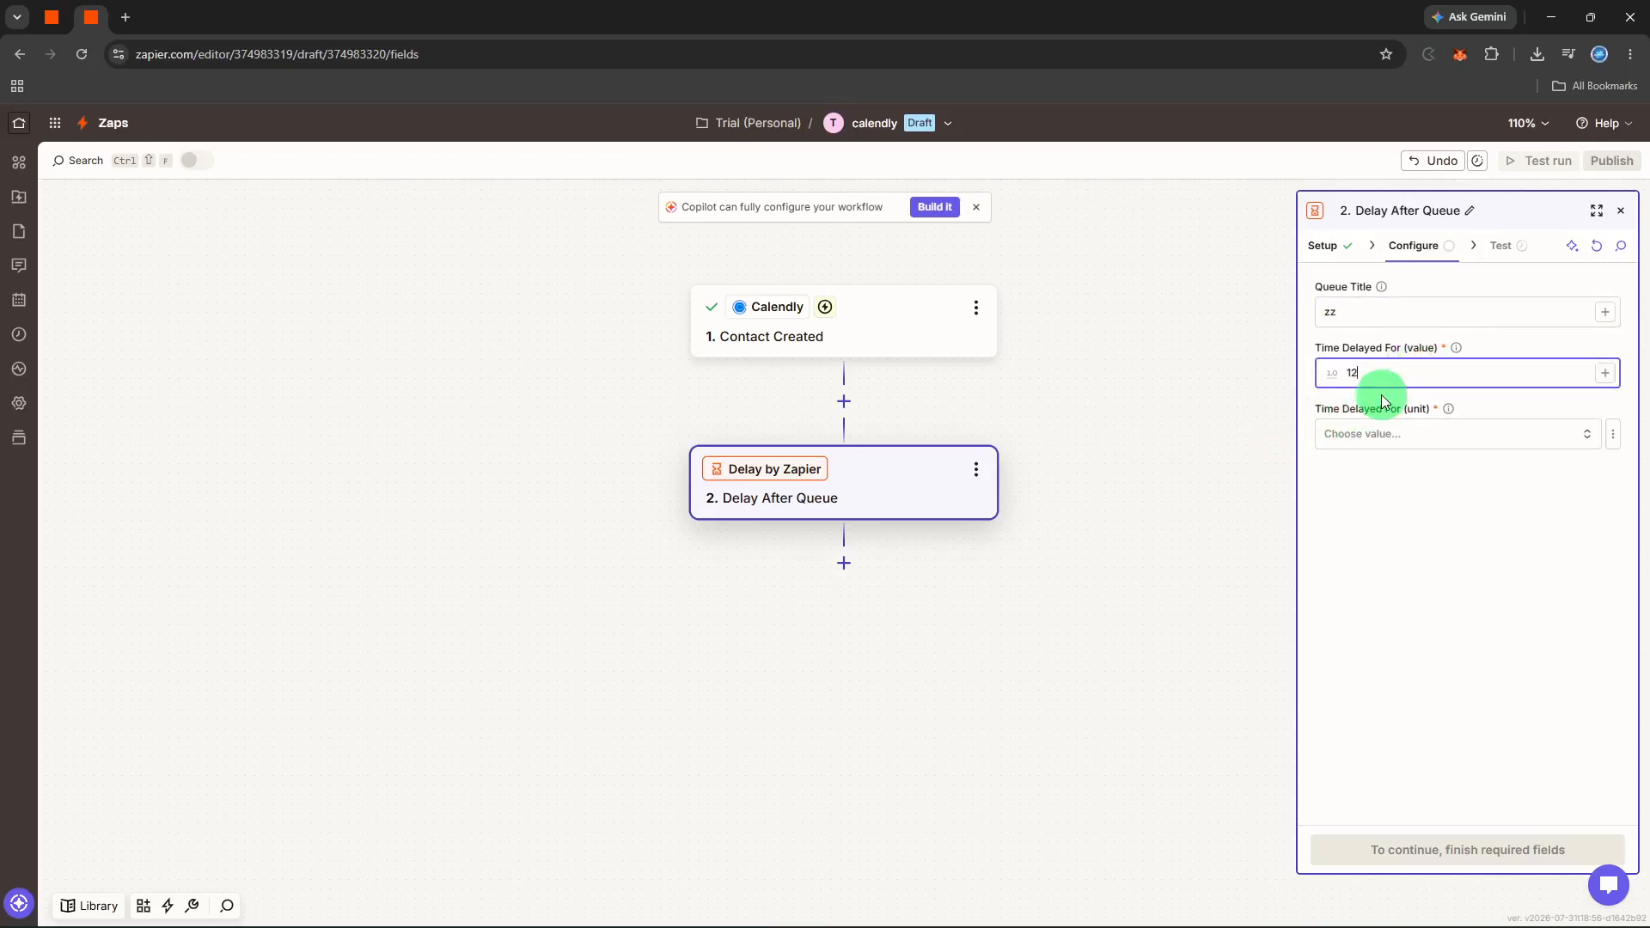
{"action": "left_click", "coordinate": [1370, 434]}
{"action": "left_click", "coordinate": [1131, 523]}
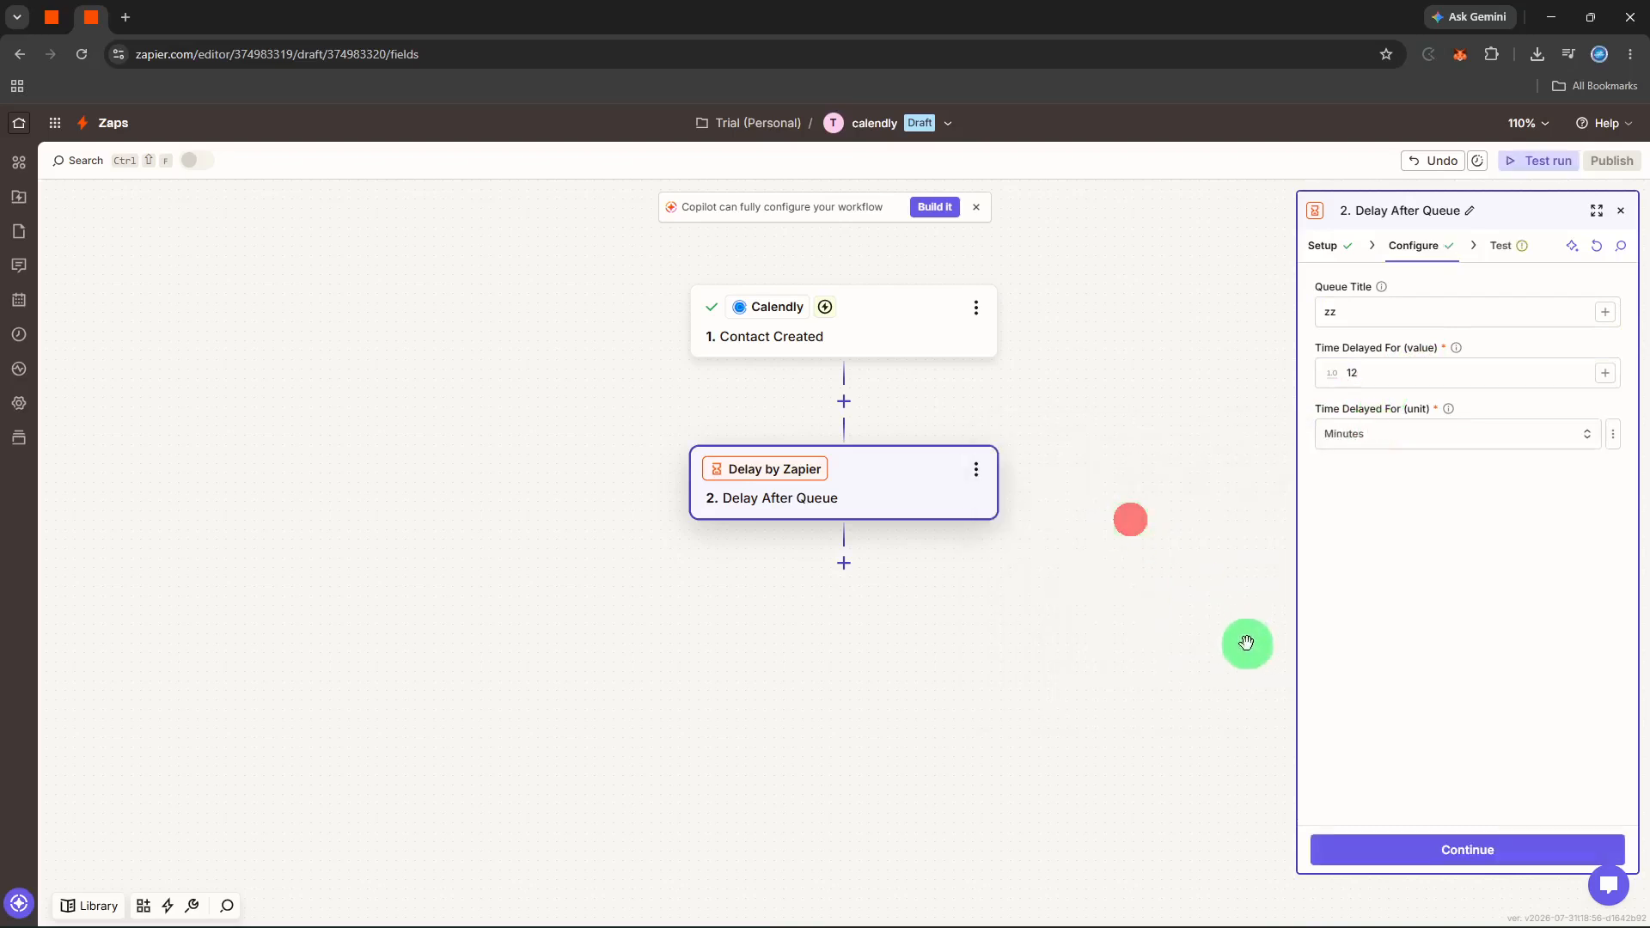
{"action": "left_click", "coordinate": [1427, 850]}
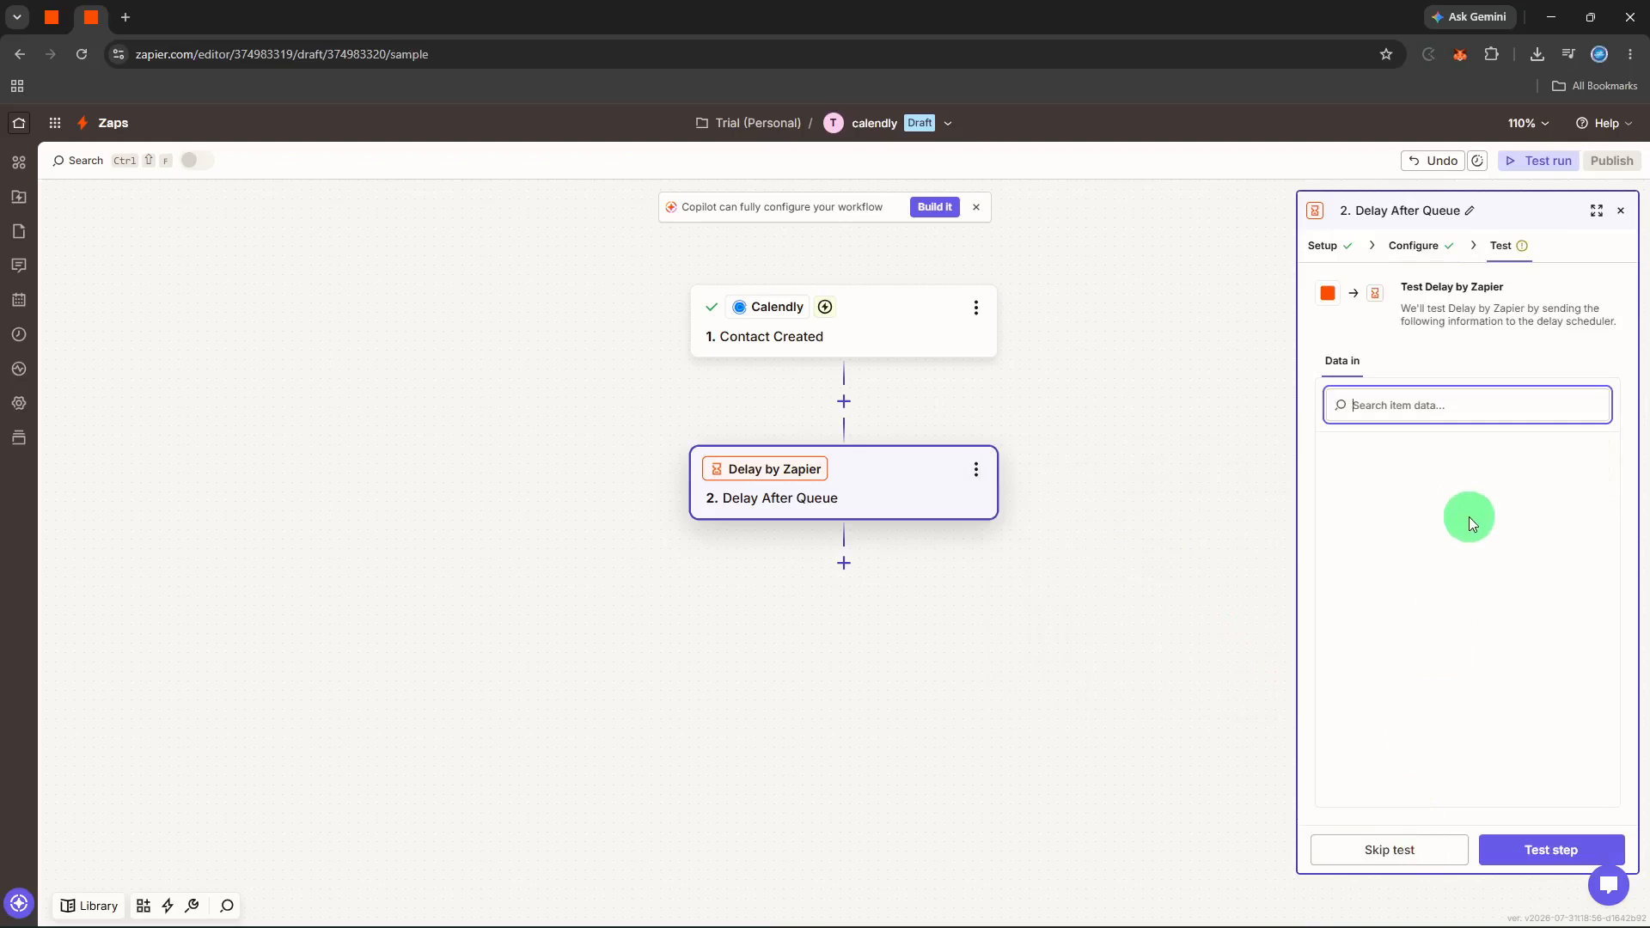
Step: Skip the delay step's test and open the test run view for the whole Zap, closing the step settings
{"action": "left_click", "coordinate": [1414, 847]}
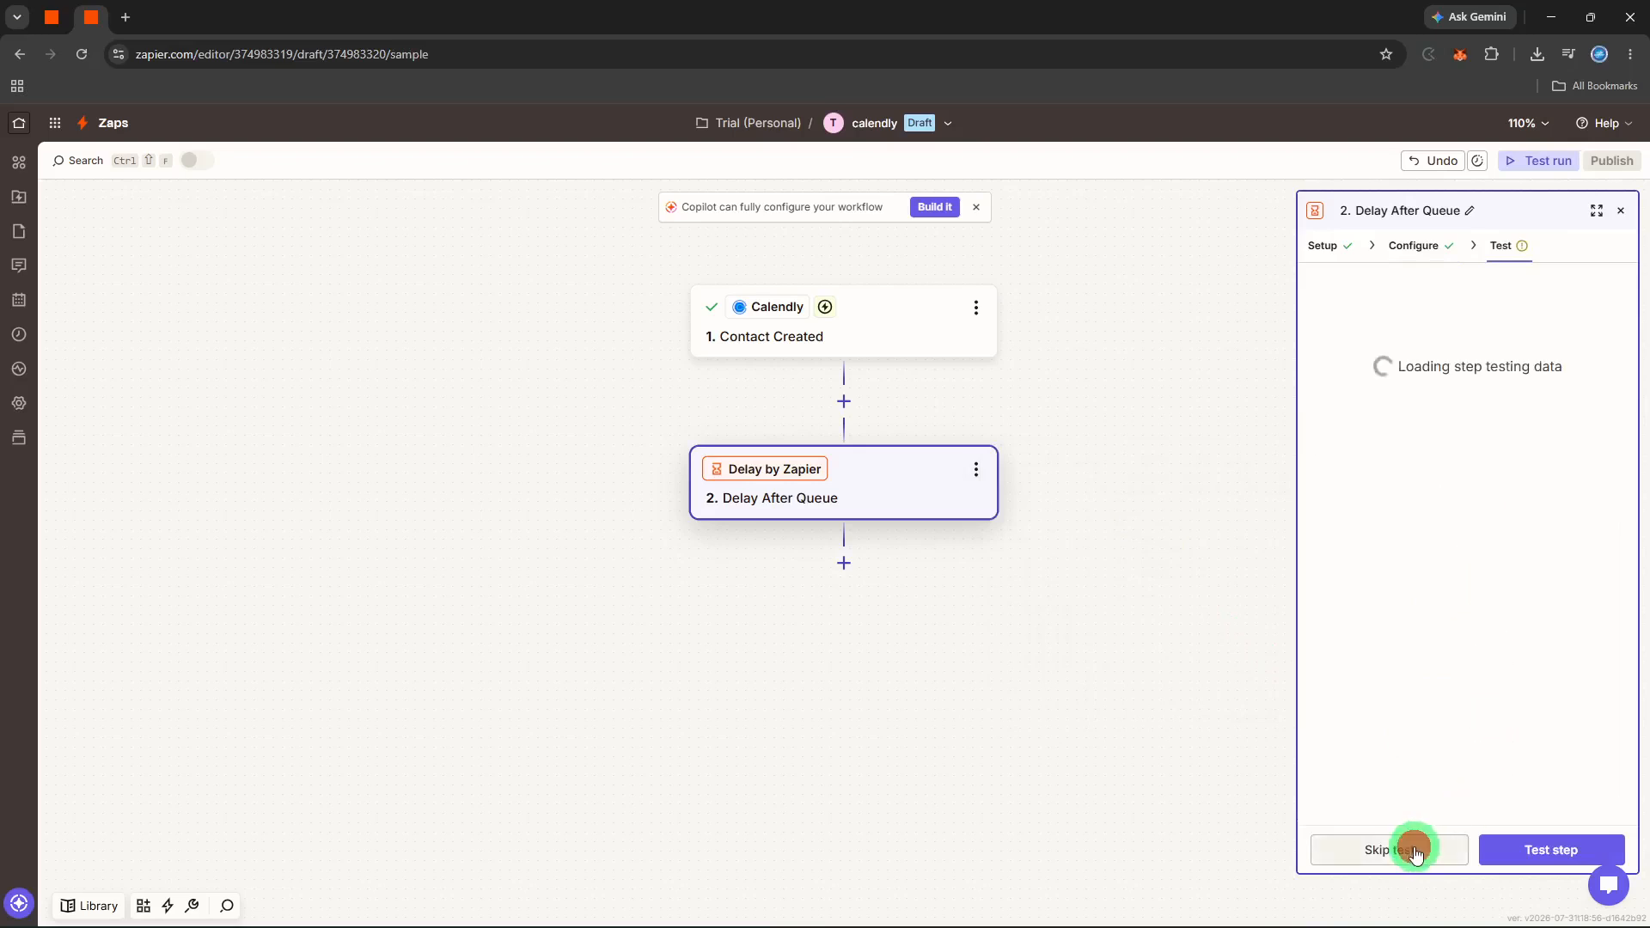
{"action": "left_click", "coordinate": [1545, 169]}
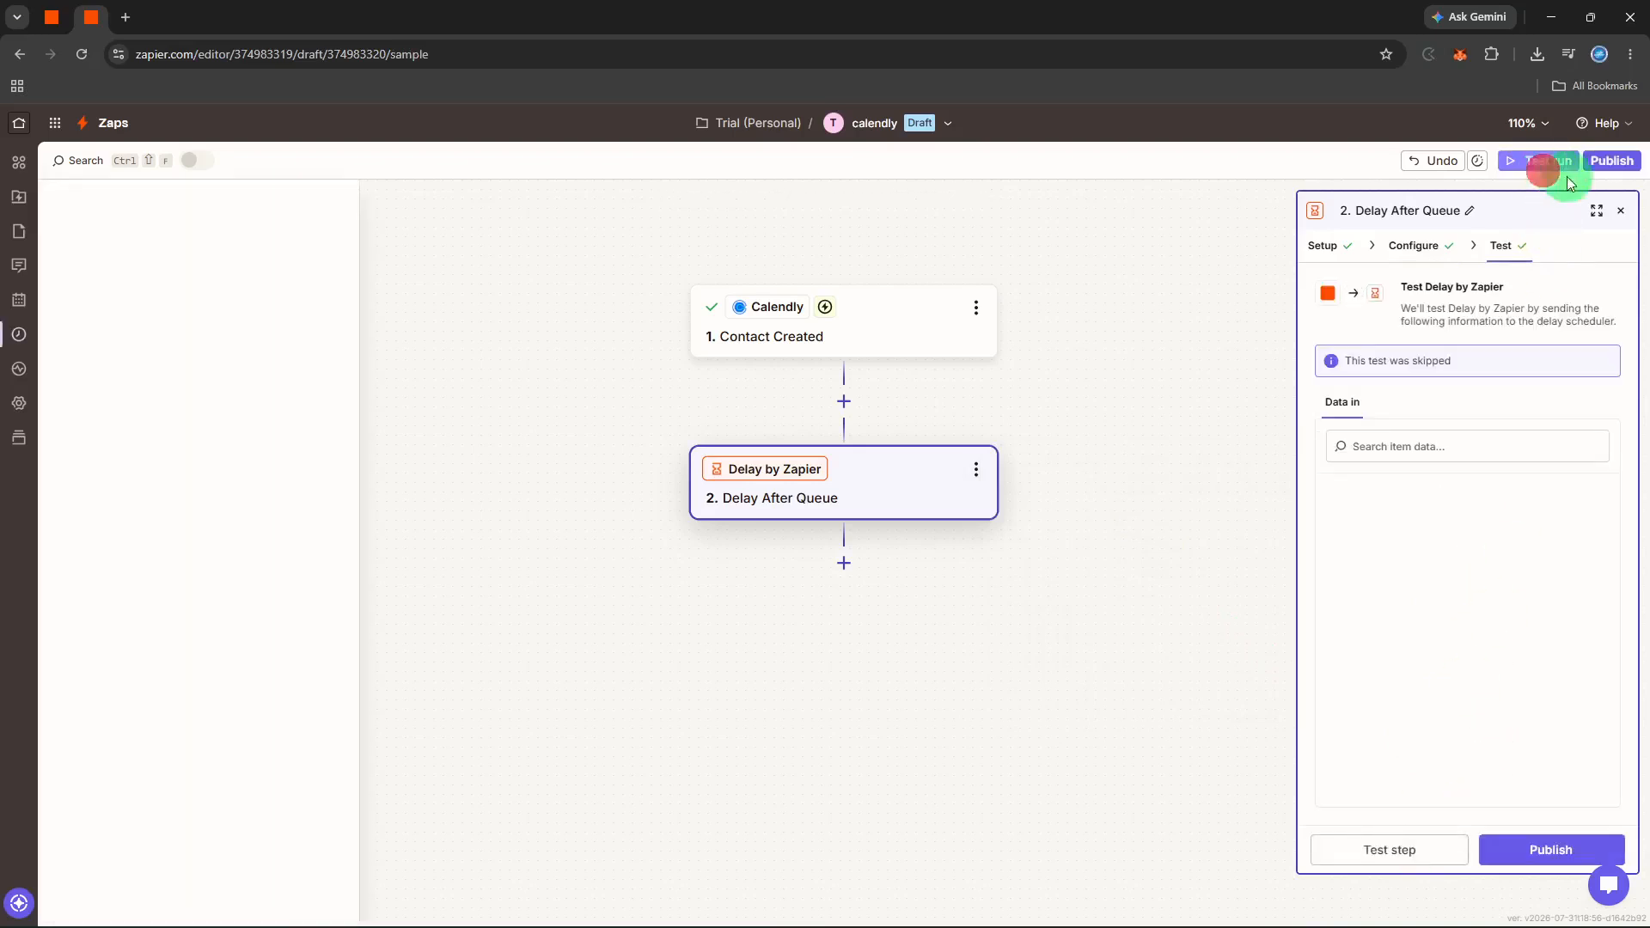
{"action": "left_click", "coordinate": [1624, 212]}
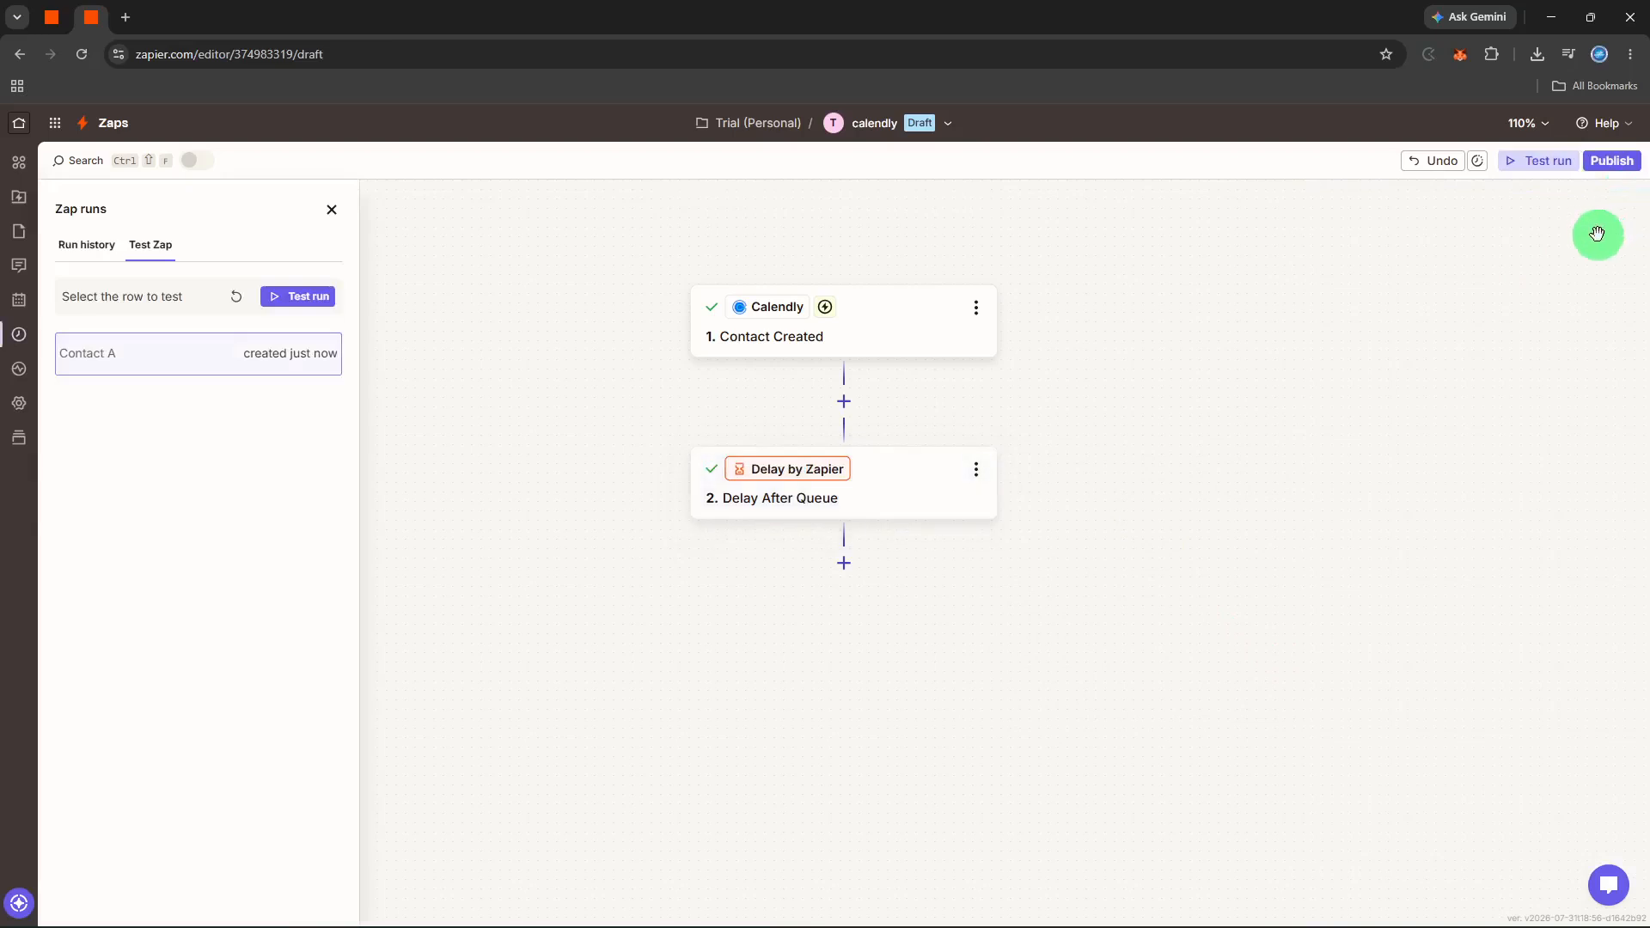